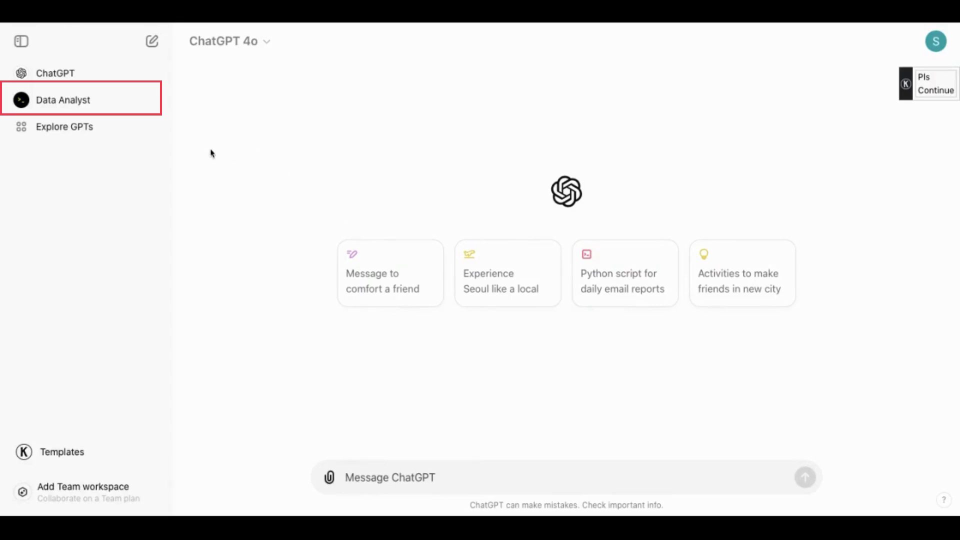
# Find the Data Analyst GPT by searching 'analyst' in Explore GPTs and start a new chat with it.
pyautogui.click(88, 134)
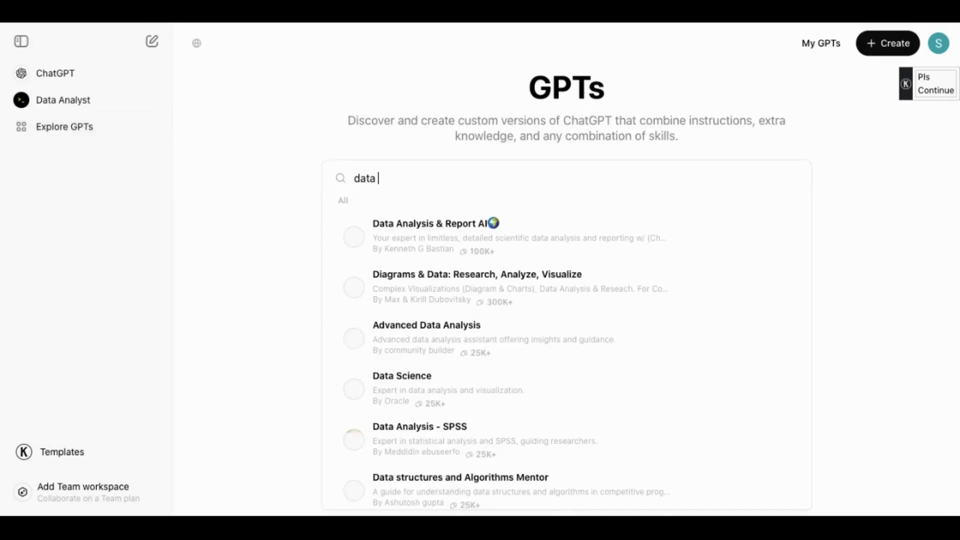
pyautogui.write('analyst')
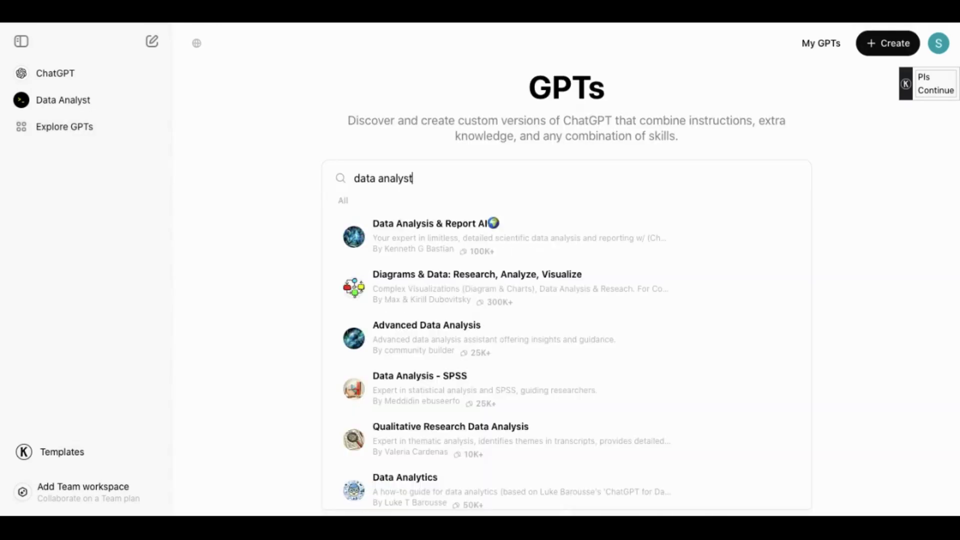
pyautogui.click(414, 233)
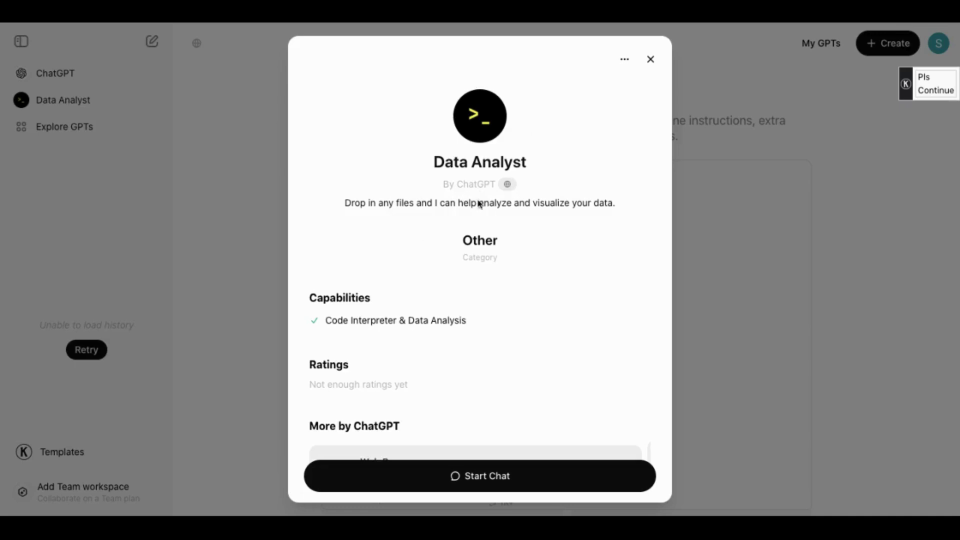
pyautogui.click(481, 485)
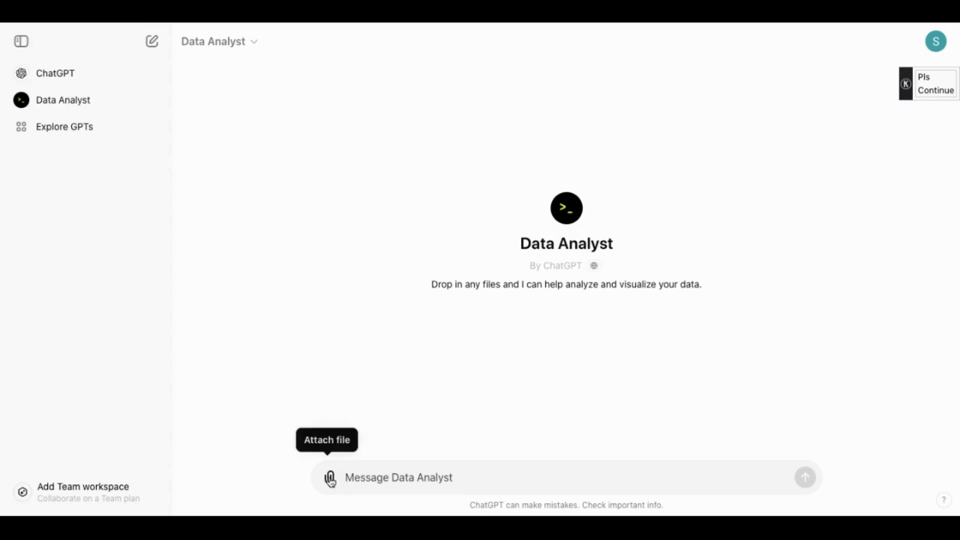
# Paste Data_Salaries.csv into the message as an attachment.
pyautogui.hotkey('ctrl', 'v')
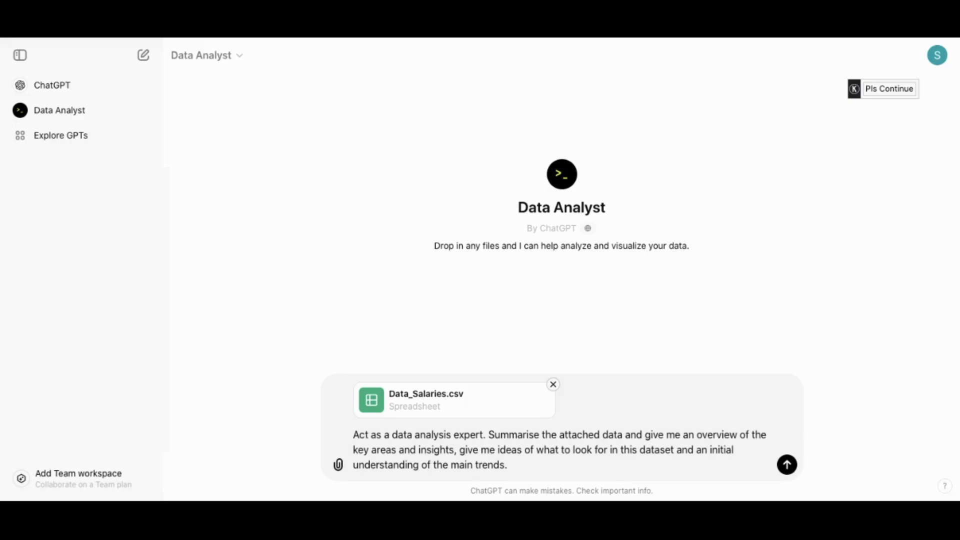
# Send the salary file with the summary prompt and browse the returned Data Salaries table.
pyautogui.click(786, 465)
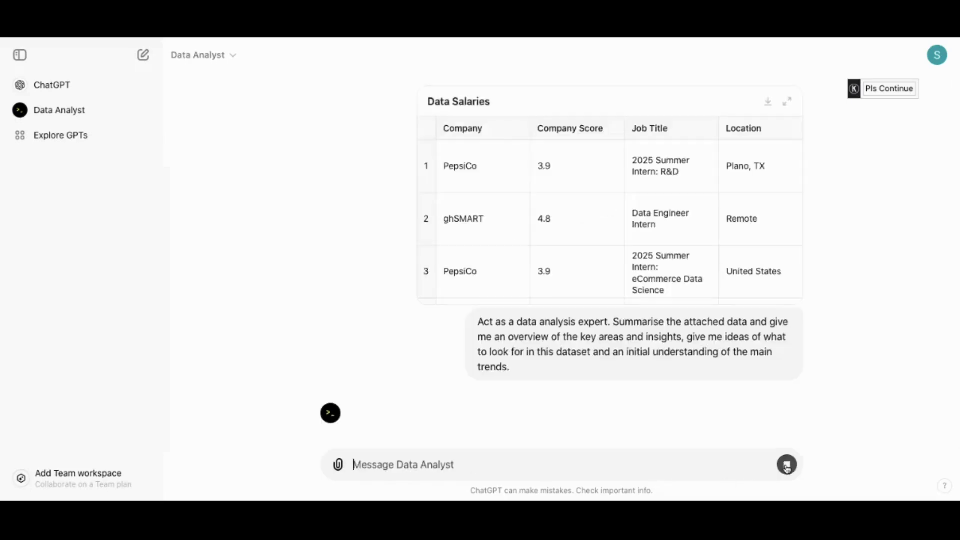
pyautogui.scroll(-10, 464, 191)
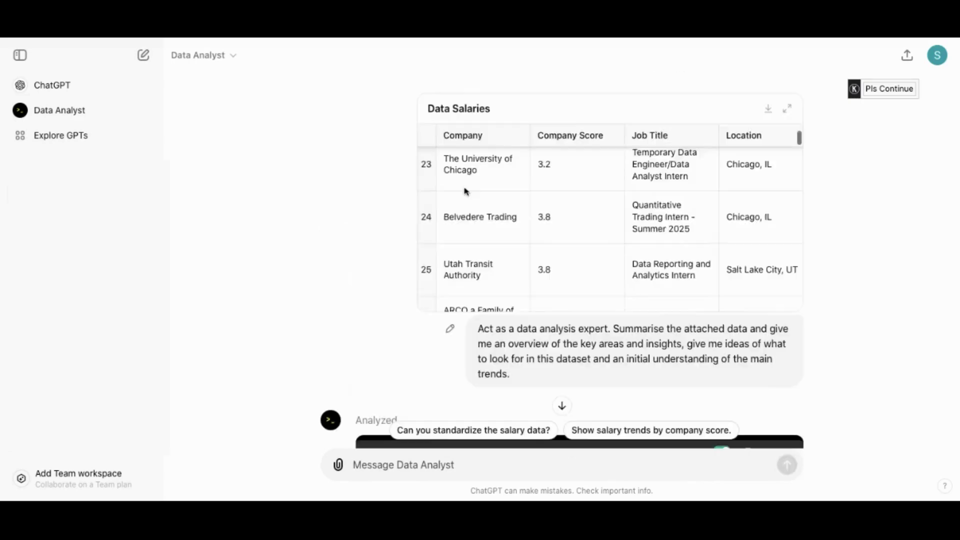
pyautogui.scroll(-15, 455, 314)
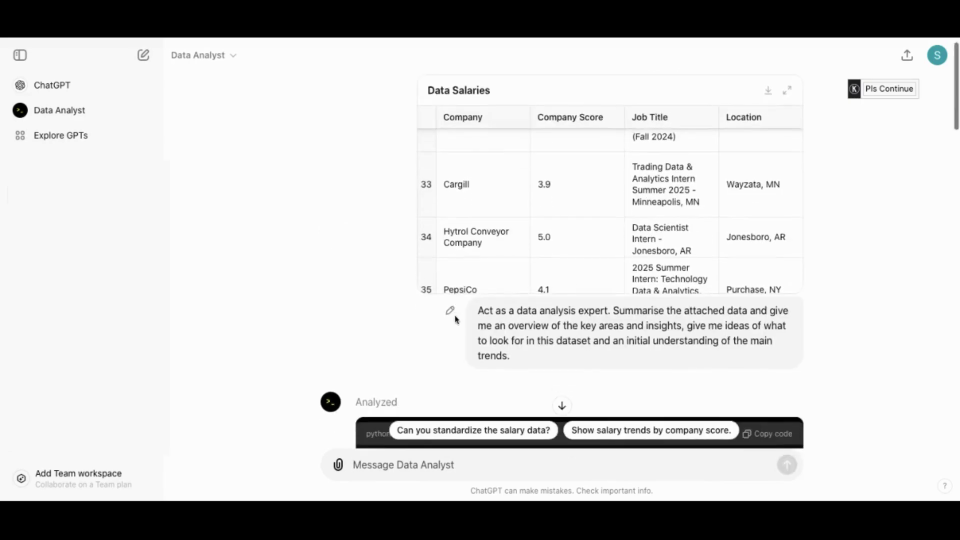
pyautogui.scroll(-1, 456, 319)
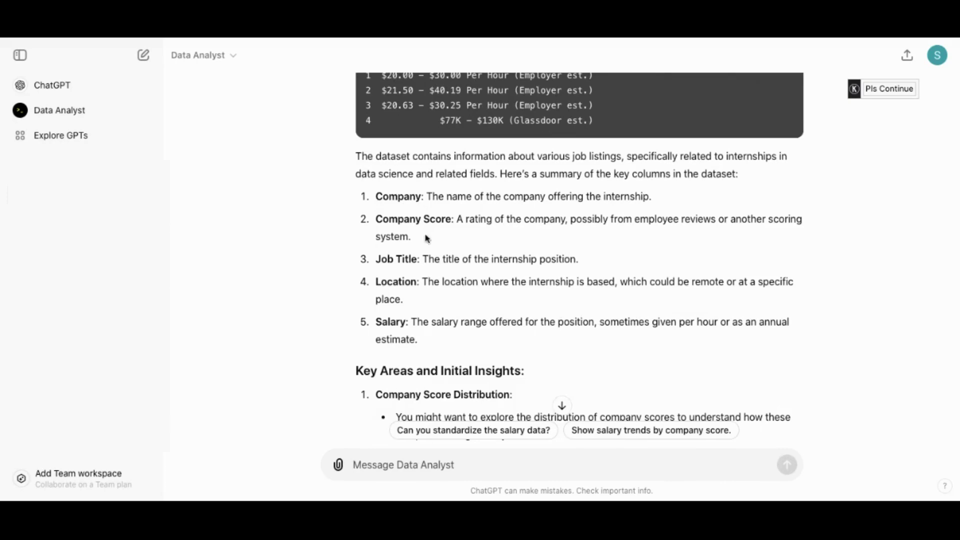
pyautogui.scroll(2, 443, 272)
pyautogui.scroll(10, 442, 272)
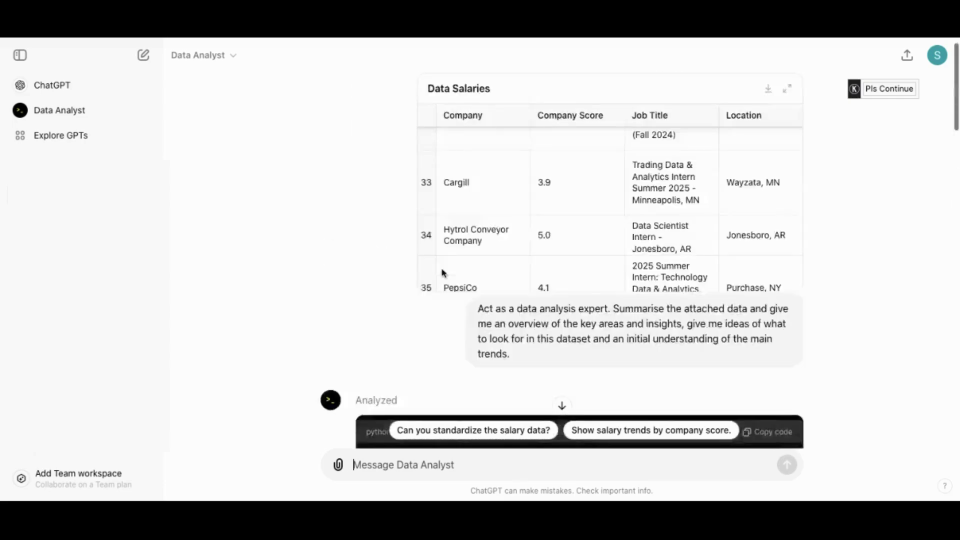
pyautogui.hscroll(3, 560, 258)
# Read through the reply's column overview, key insight areas, trend ideas and next steps.
pyautogui.scroll(-2, 624, 248)
pyautogui.scroll(-4, 625, 247)
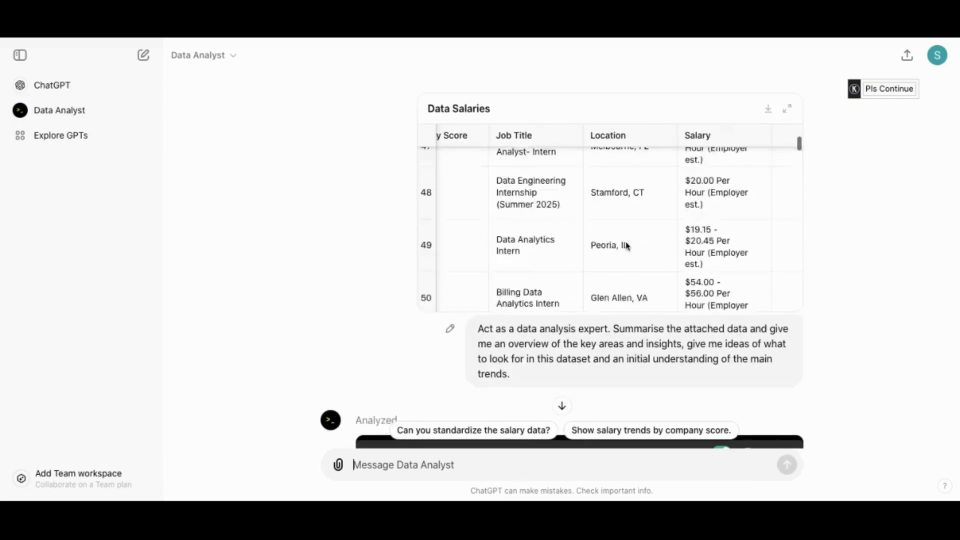
pyautogui.scroll(-10, 621, 347)
pyautogui.scroll(2, 606, 214)
pyautogui.scroll(-2, 560, 281)
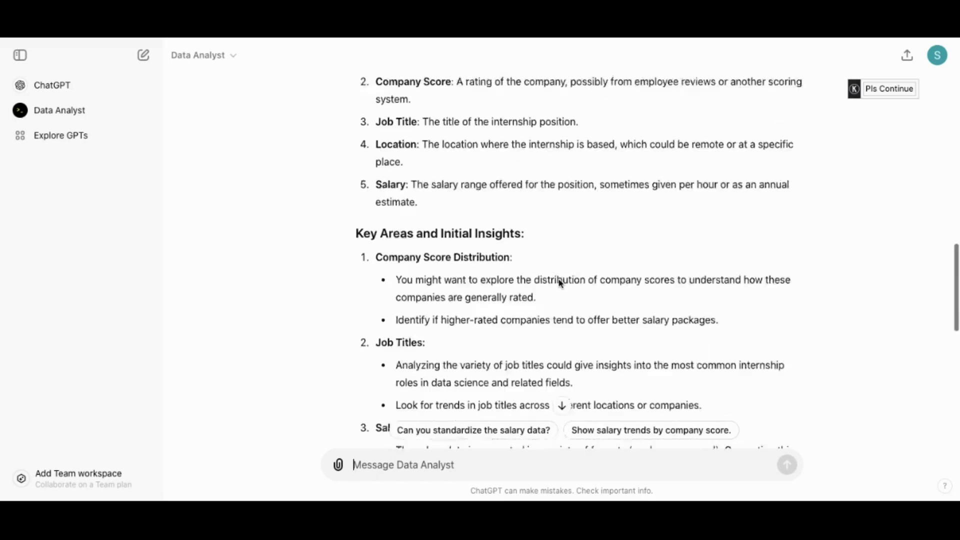
pyautogui.scroll(-1, 522, 245)
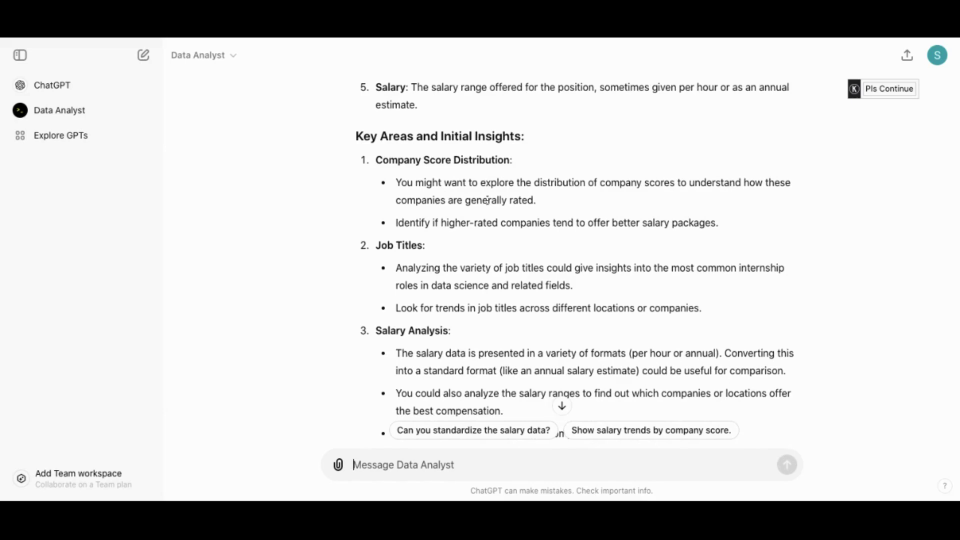
pyautogui.scroll(-1, 413, 202)
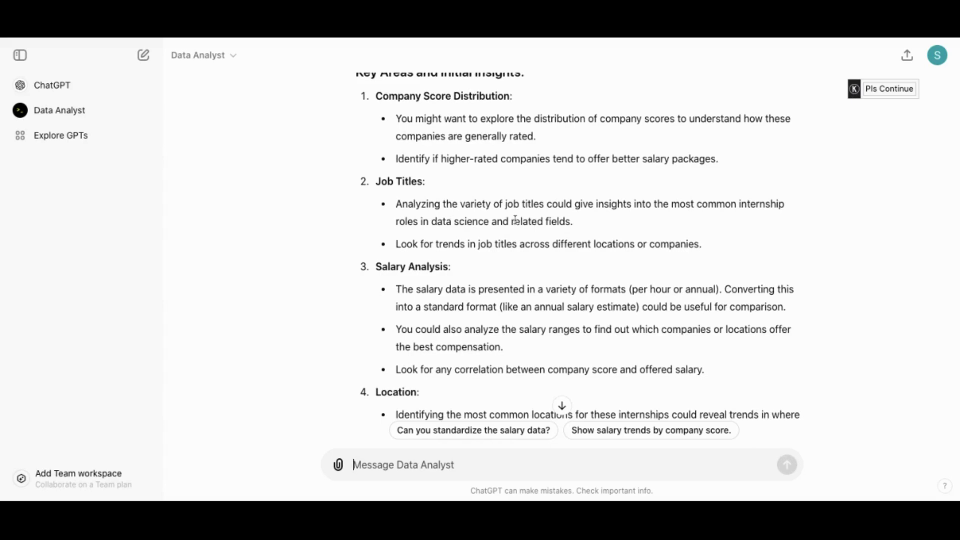
pyautogui.scroll(-1, 515, 220)
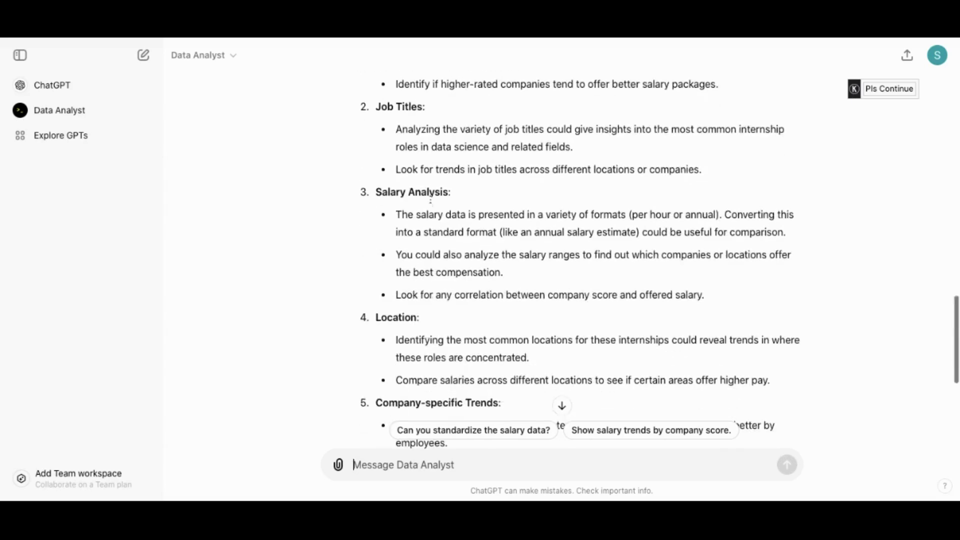
pyautogui.scroll(-1, 459, 243)
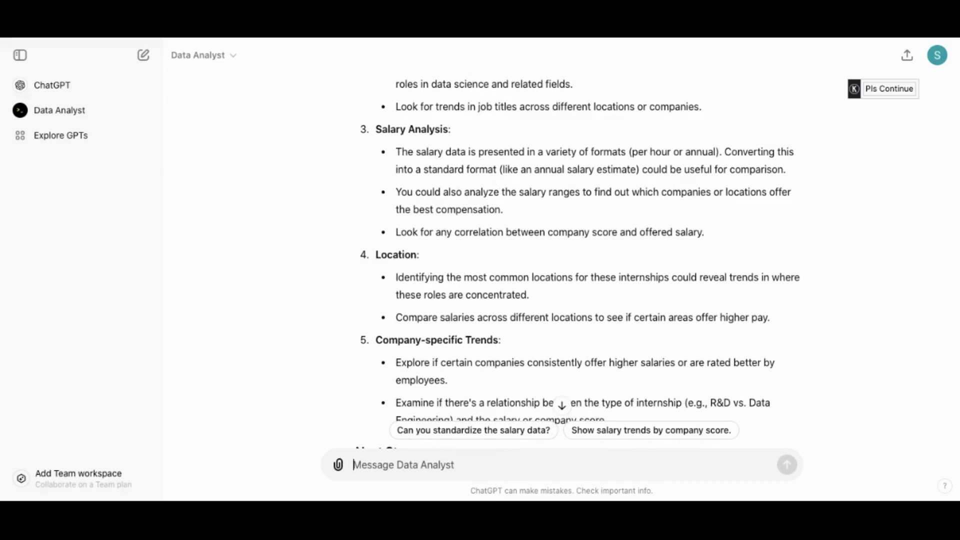
pyautogui.scroll(-2, 568, 204)
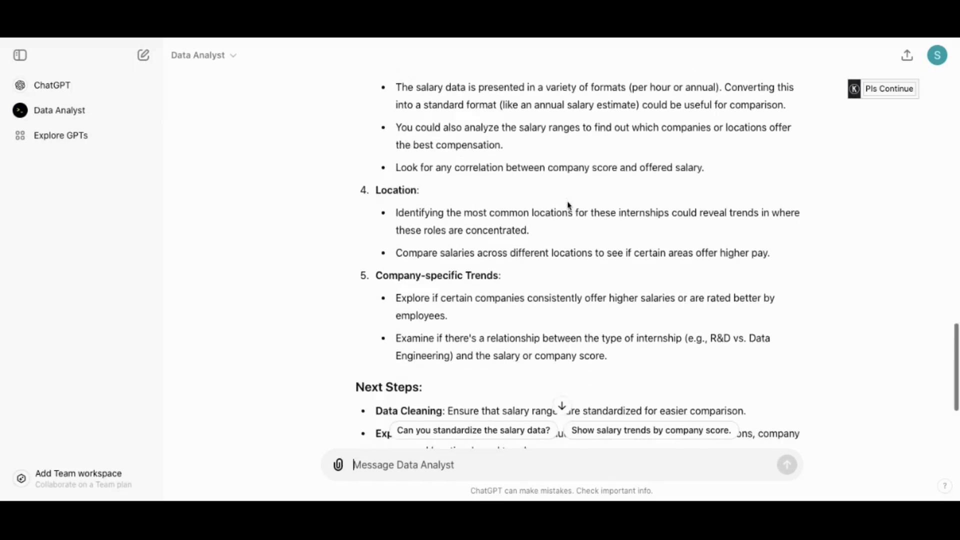
pyautogui.scroll(-4, 506, 286)
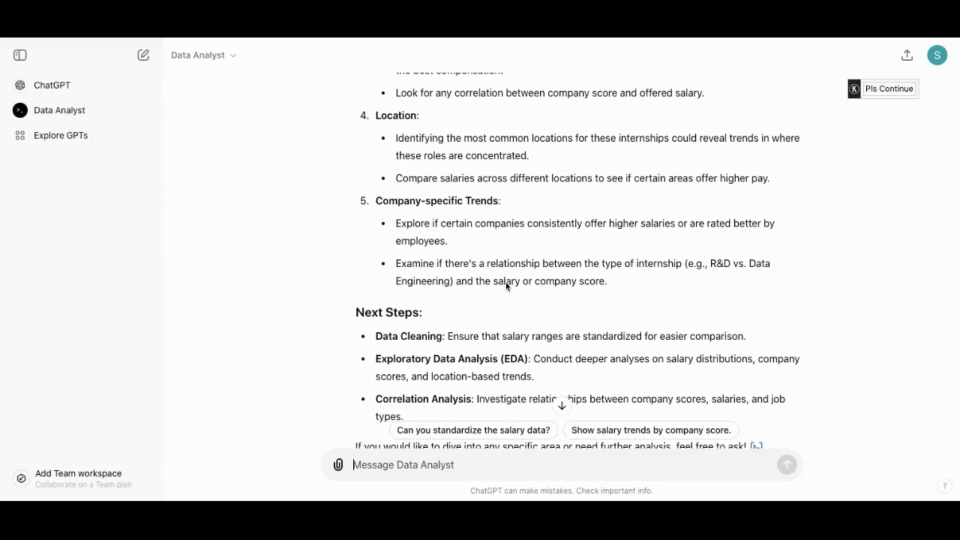
pyautogui.scroll(-1, 474, 257)
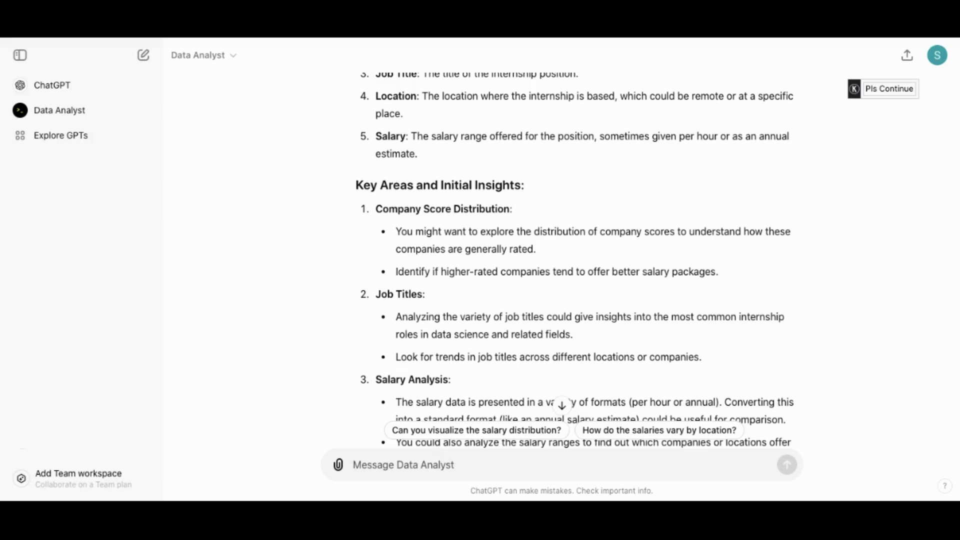
pyautogui.write('Give me ideas of what to look for in this dataset')
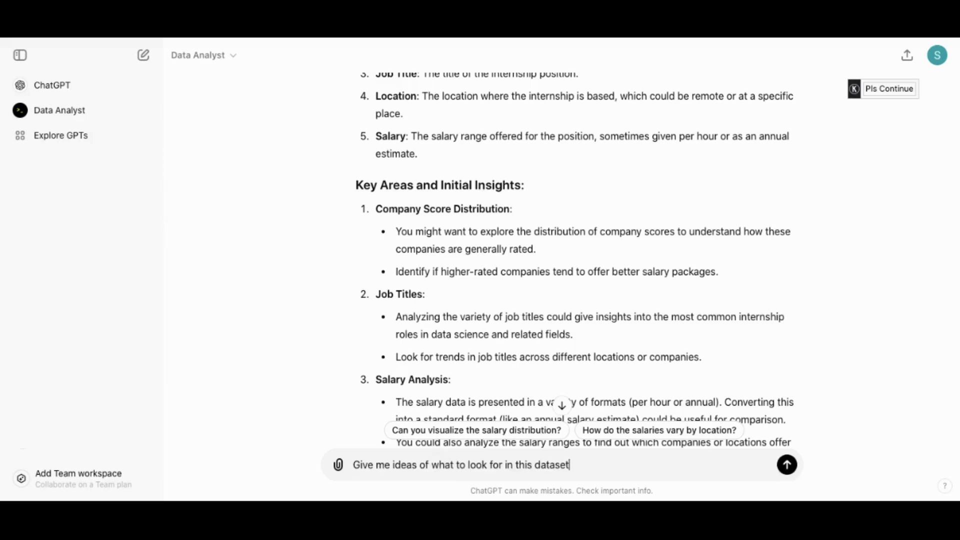
pyautogui.press('Return')
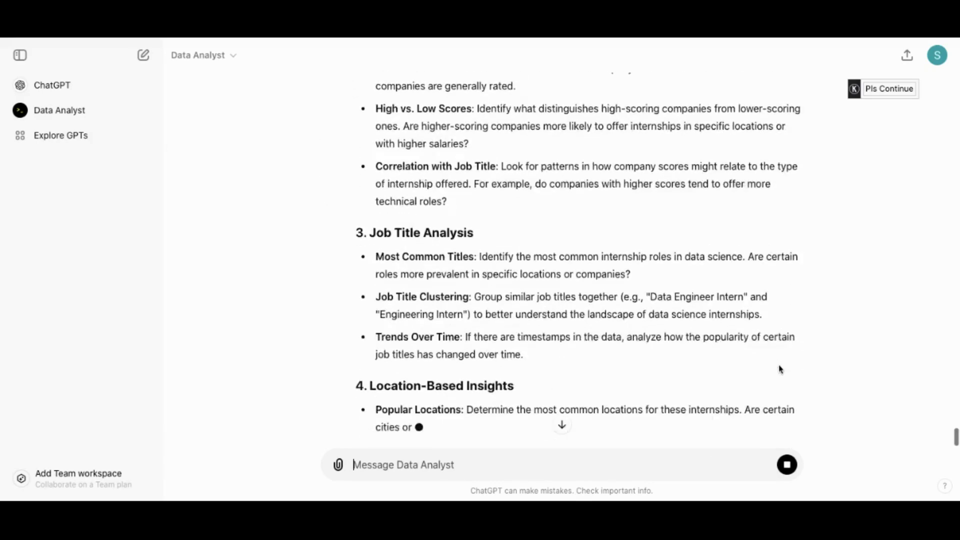
pyautogui.scroll(7, 780, 369)
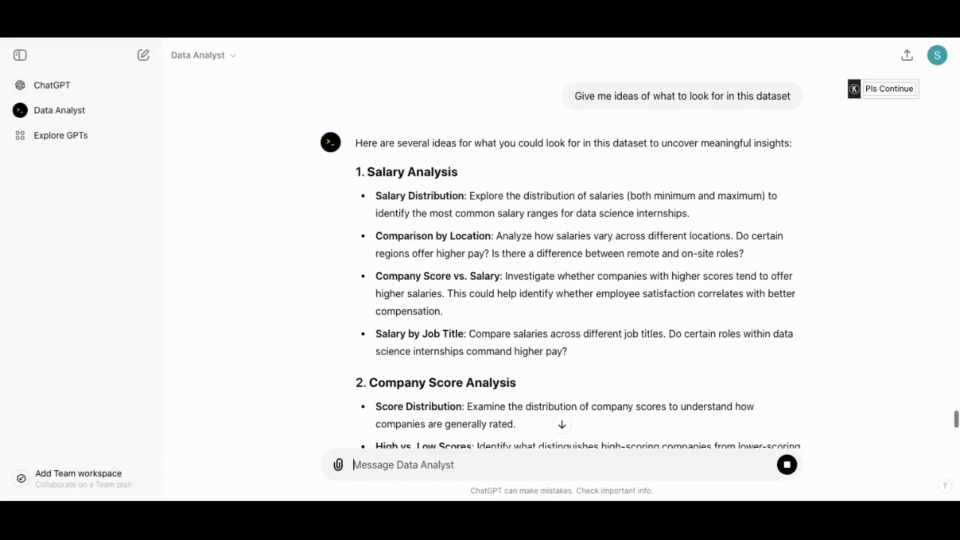
pyautogui.scroll(-1, 780, 368)
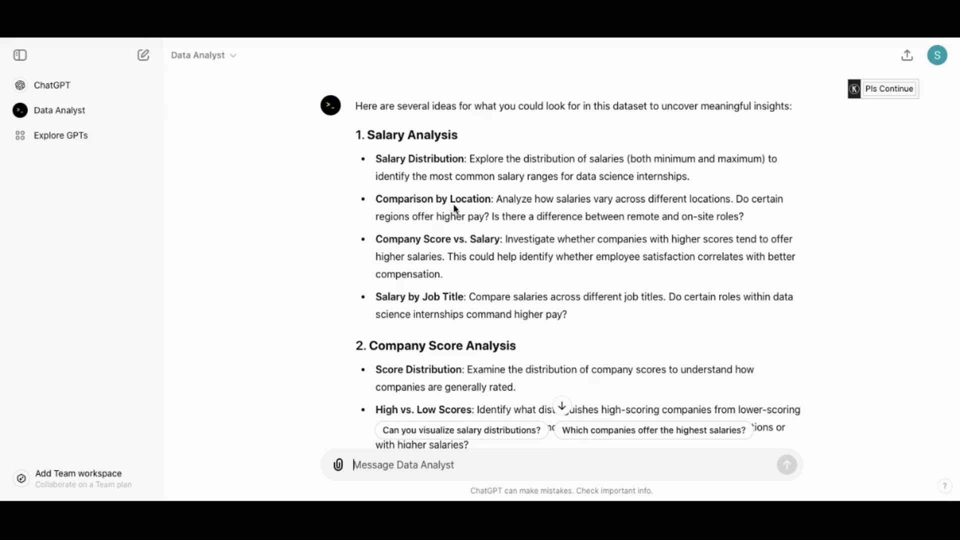
pyautogui.scroll(-1, 463, 212)
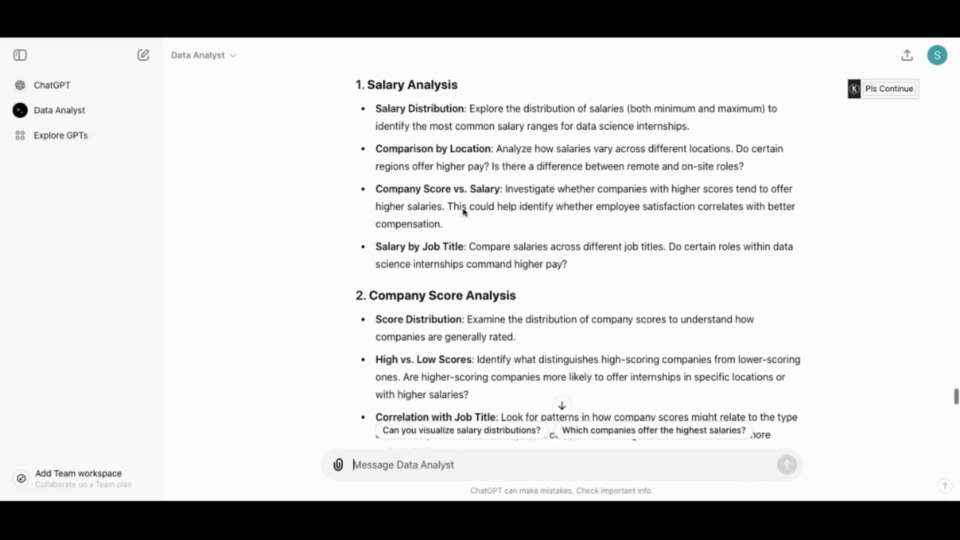
pyautogui.scroll(-3, 463, 212)
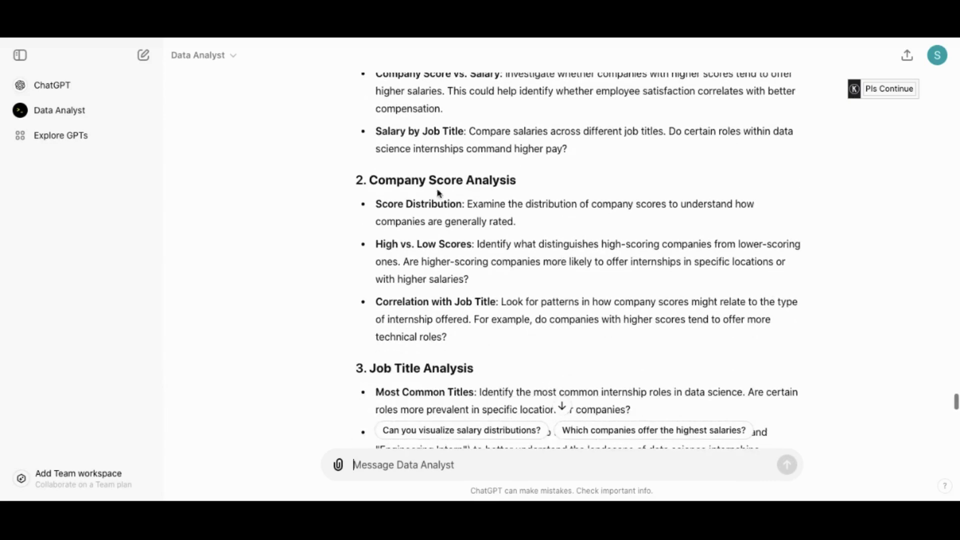
pyautogui.scroll(-3, 469, 204)
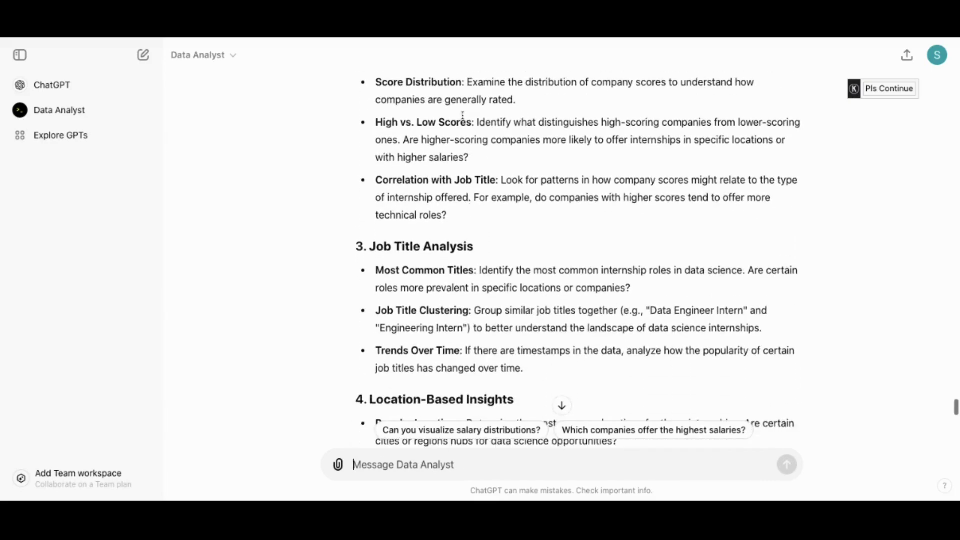
pyautogui.scroll(1, 452, 183)
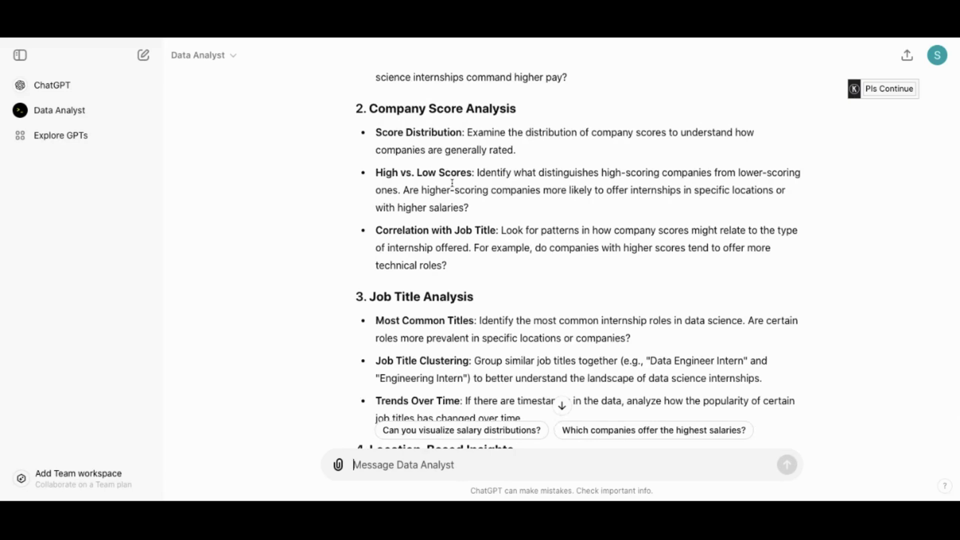
pyautogui.scroll(-3, 451, 220)
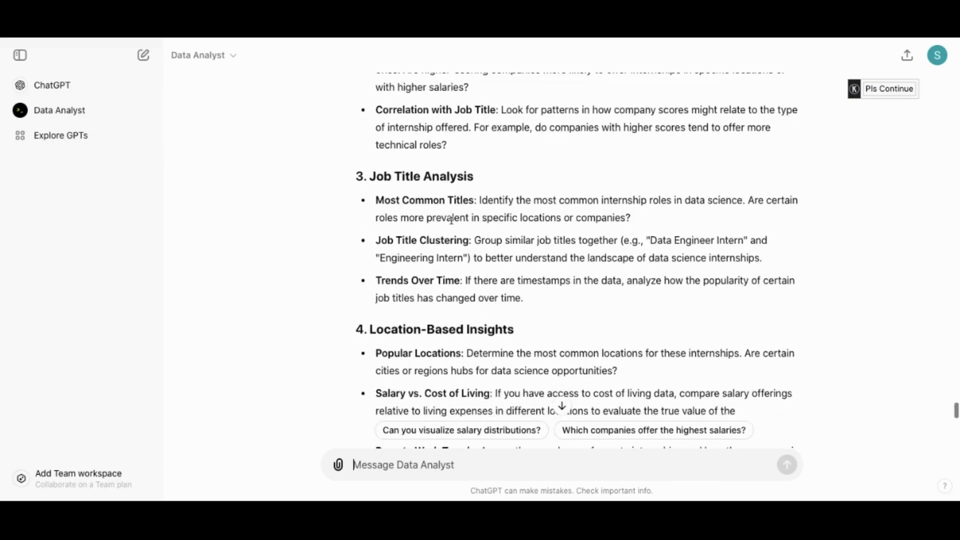
pyautogui.scroll(-6, 451, 220)
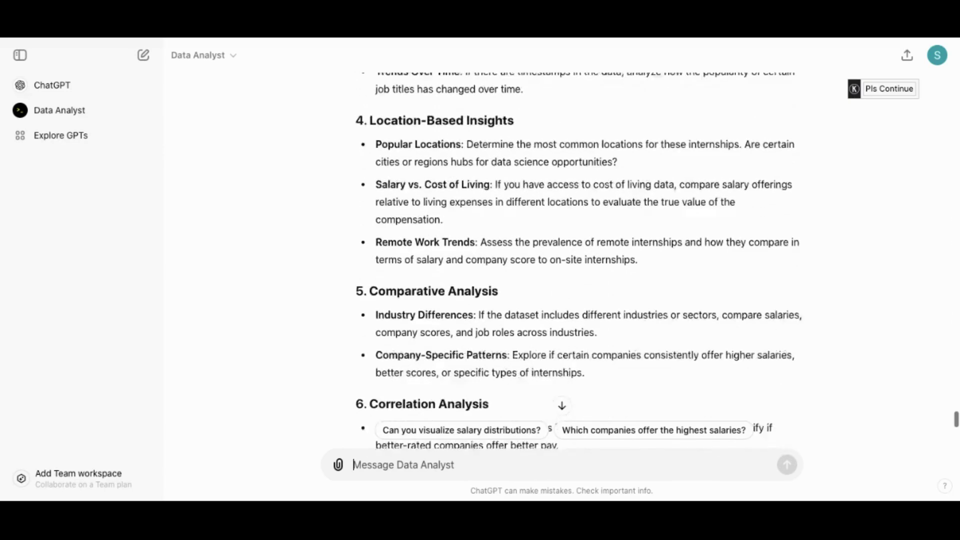
pyautogui.scroll(-3, 451, 220)
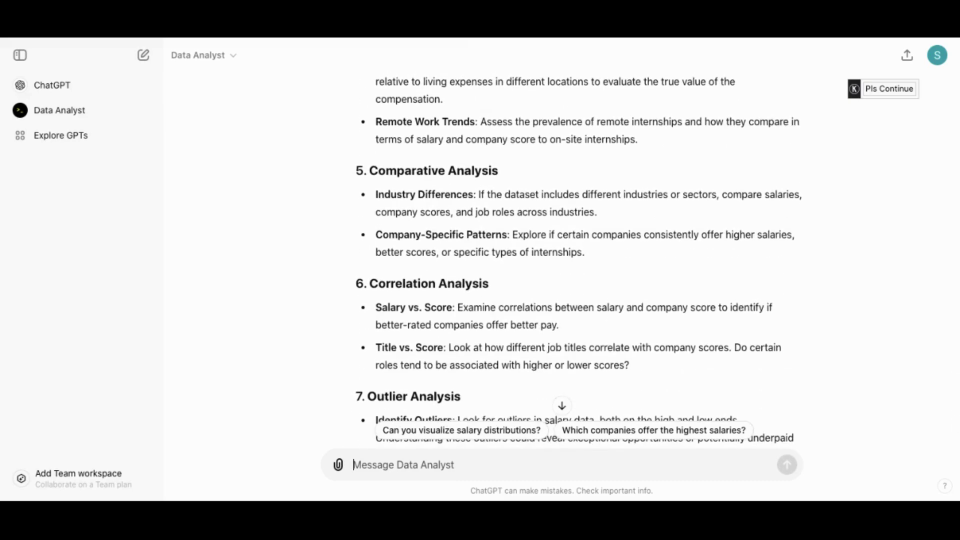
pyautogui.scroll(-2, 452, 220)
pyautogui.scroll(-3, 451, 220)
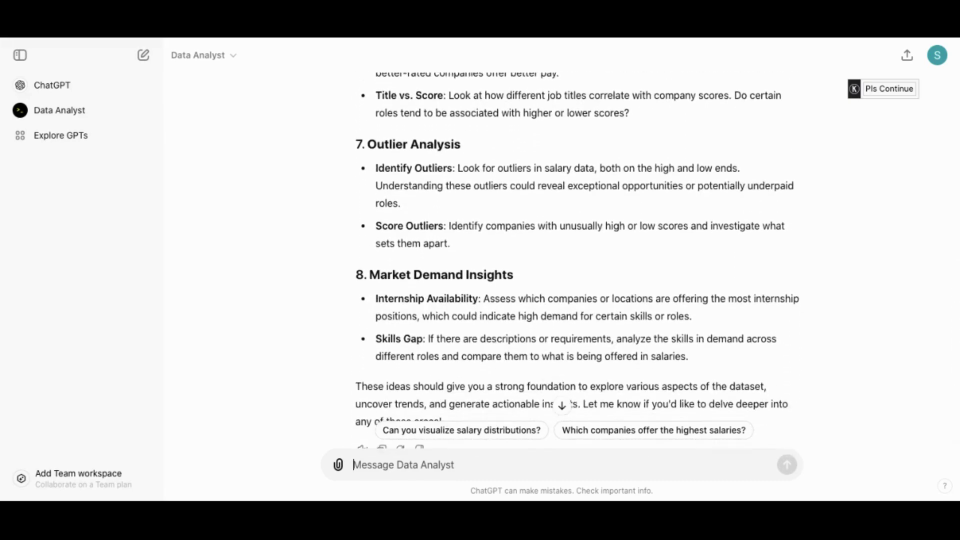
pyautogui.scroll(1, 578, 260)
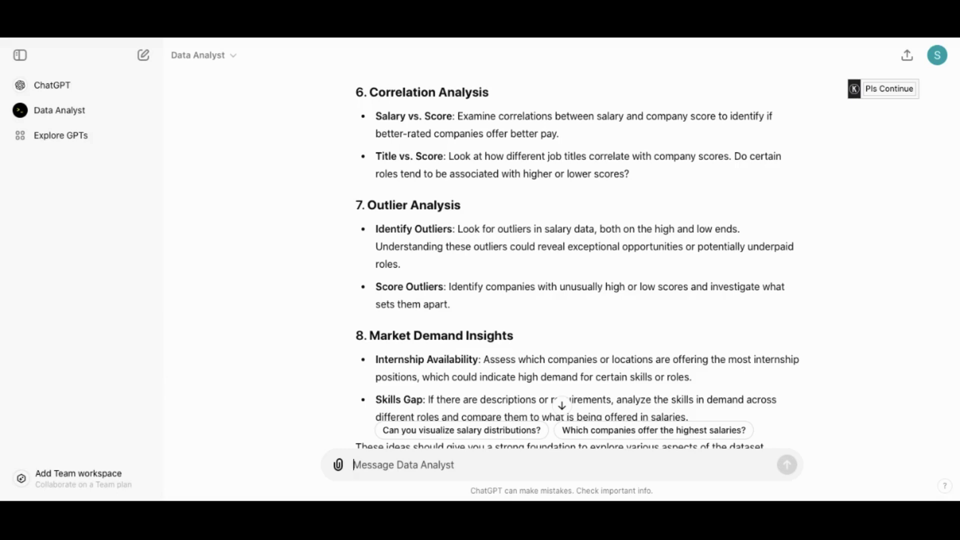
pyautogui.scroll(10, 574, 250)
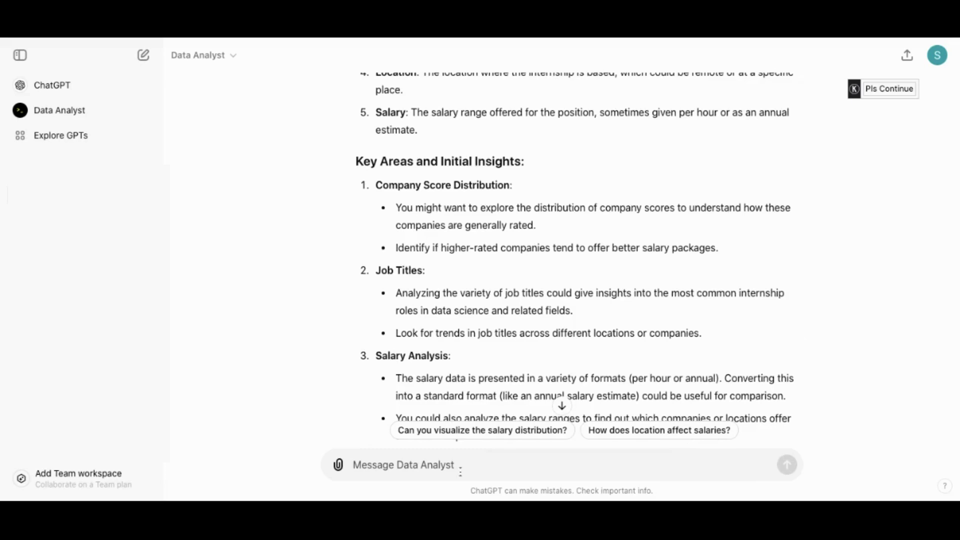
# Ask for descriptive statistics of the relevant variables 'in APA format'.
pyautogui.write('give me descriptive statistics of the relevant variables')
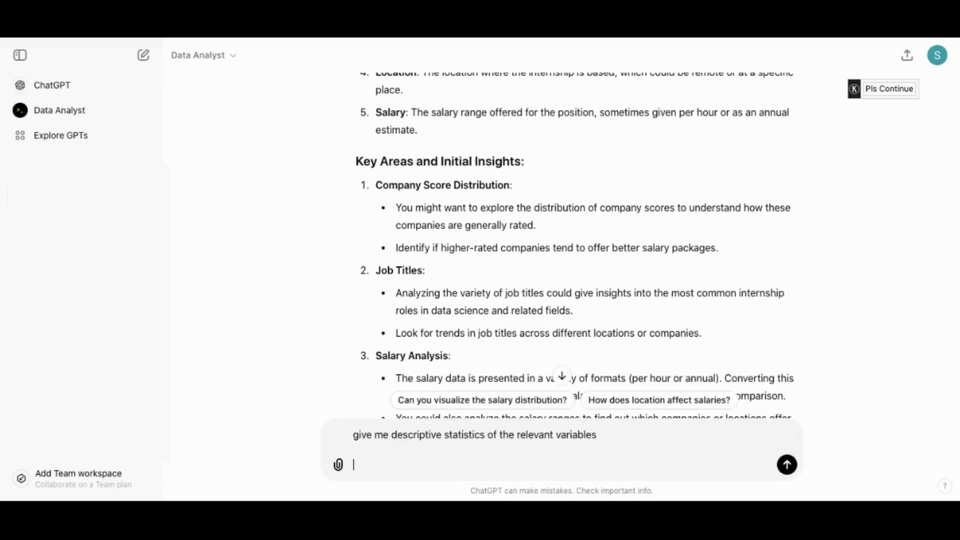
pyautogui.write('in A')
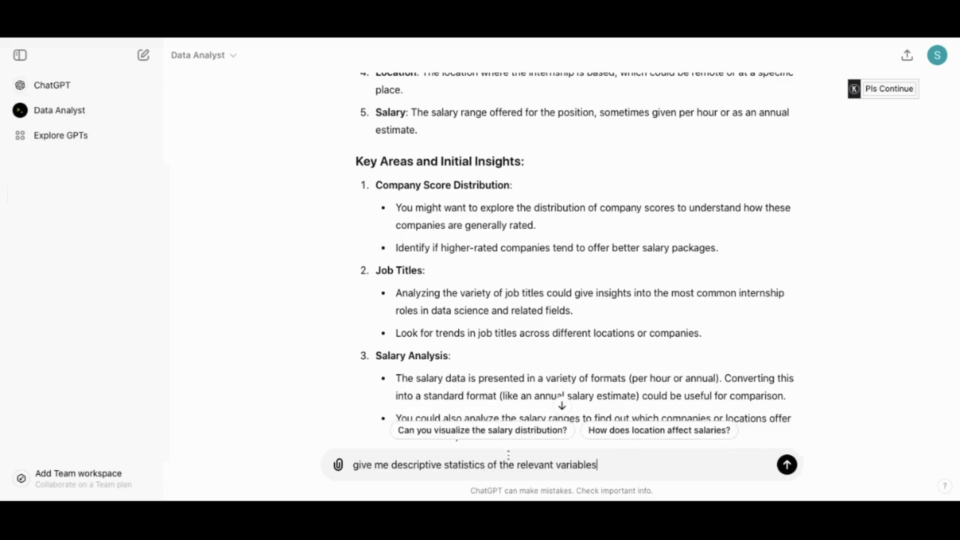
pyautogui.write('PA format')
pyautogui.press('Return')
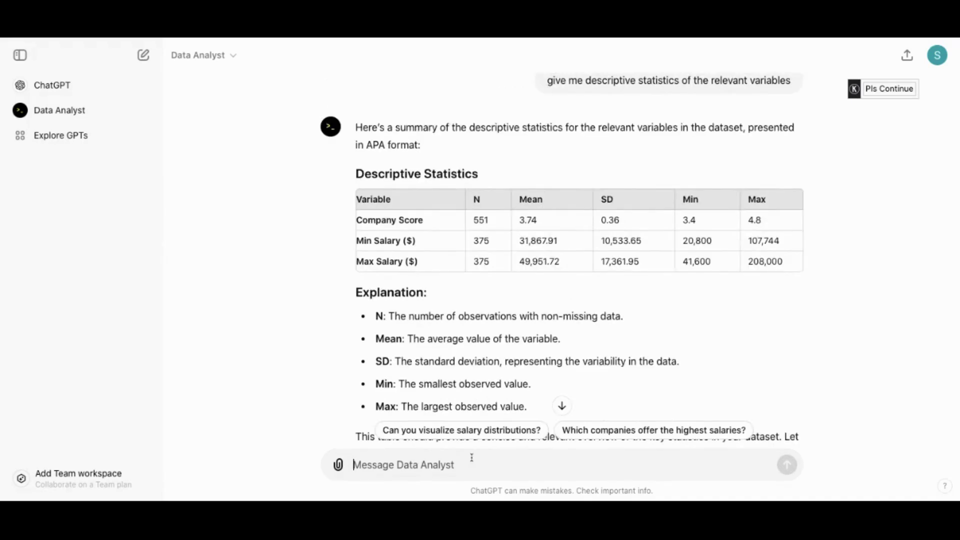
# Send 'Perform a comprehensive analysis of the dataset' and follow the analysis plan as it appears.
pyautogui.write('Perform a comprehensive analysis of the dataset')
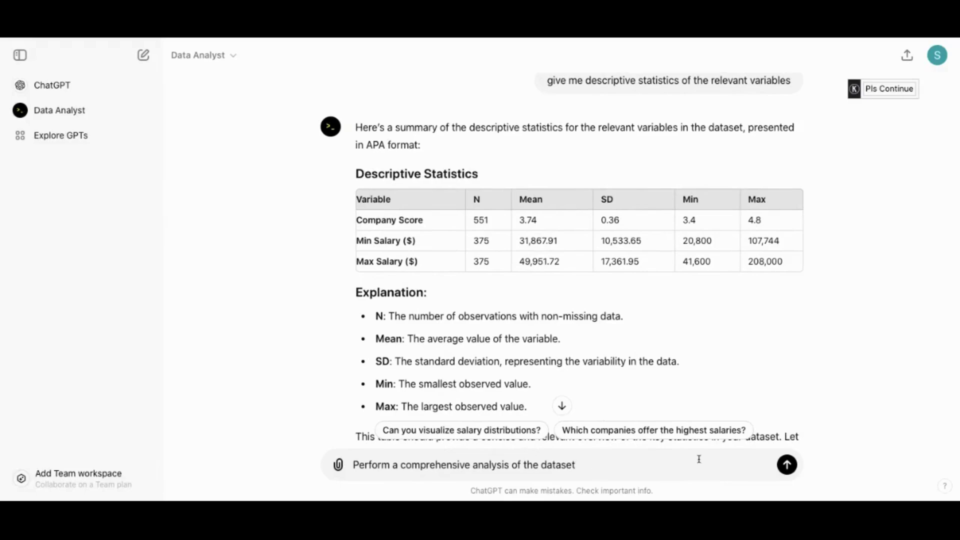
pyautogui.click(786, 466)
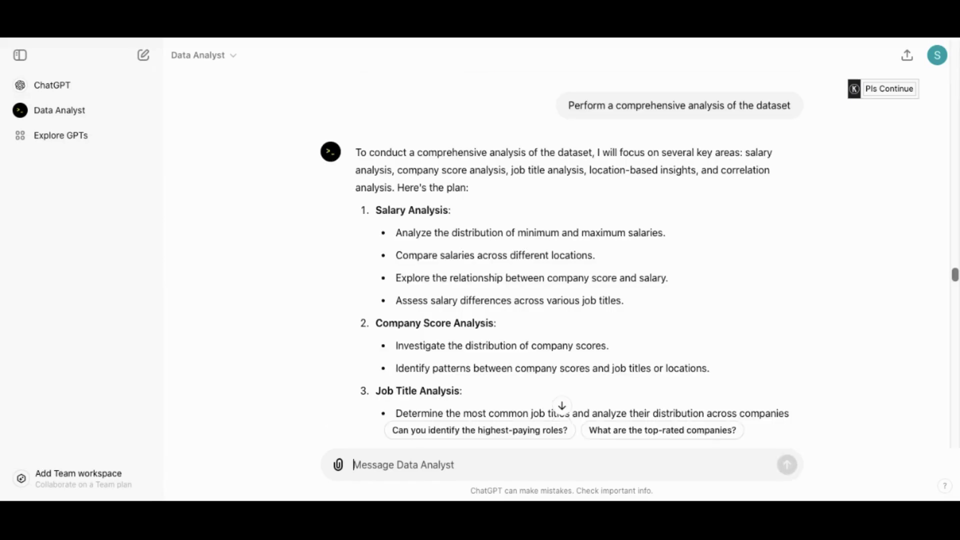
pyautogui.scroll(-1, 563, 222)
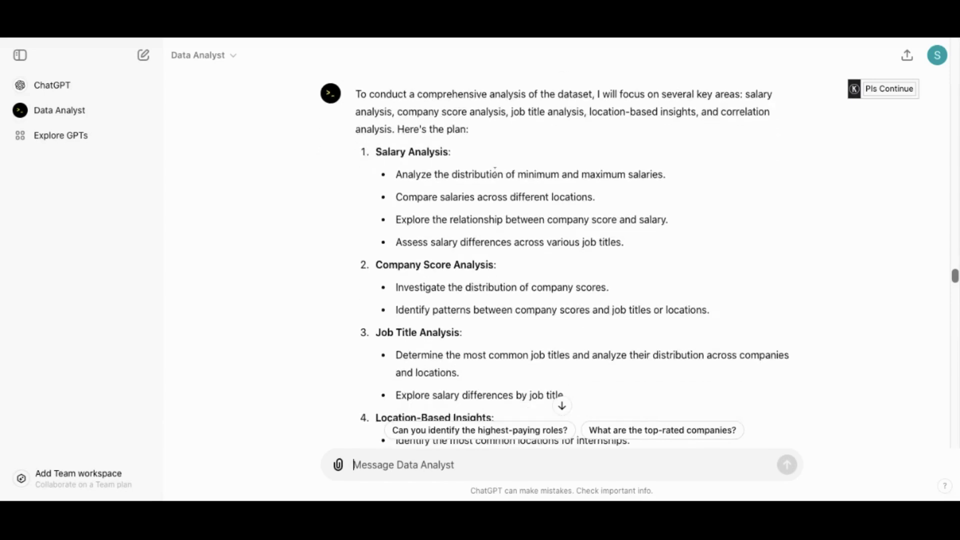
pyautogui.scroll(-1, 464, 268)
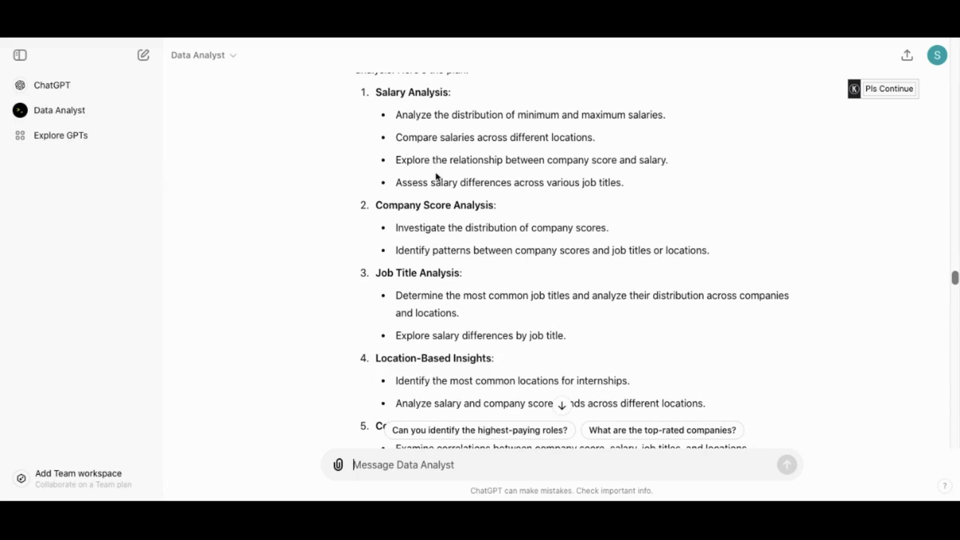
pyautogui.scroll(-1, 436, 176)
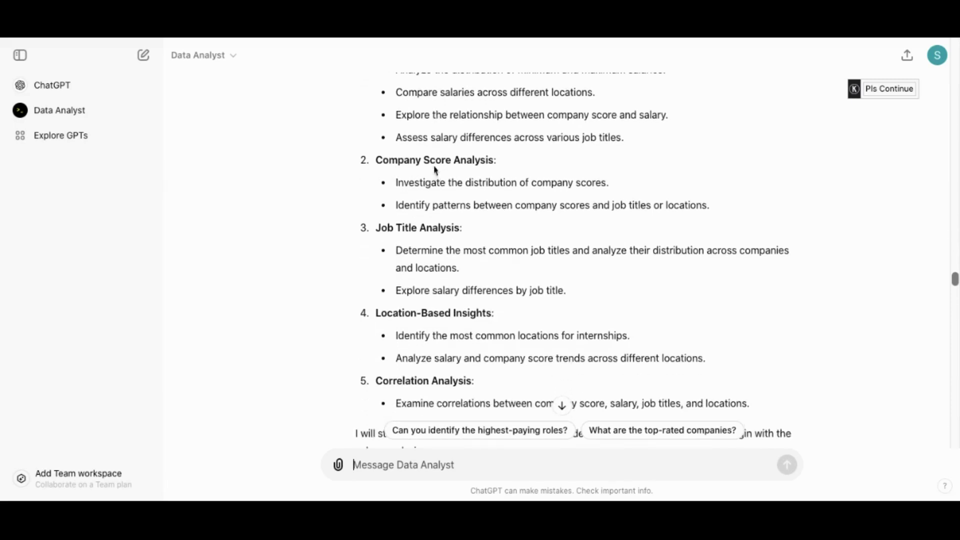
pyautogui.scroll(-1, 449, 171)
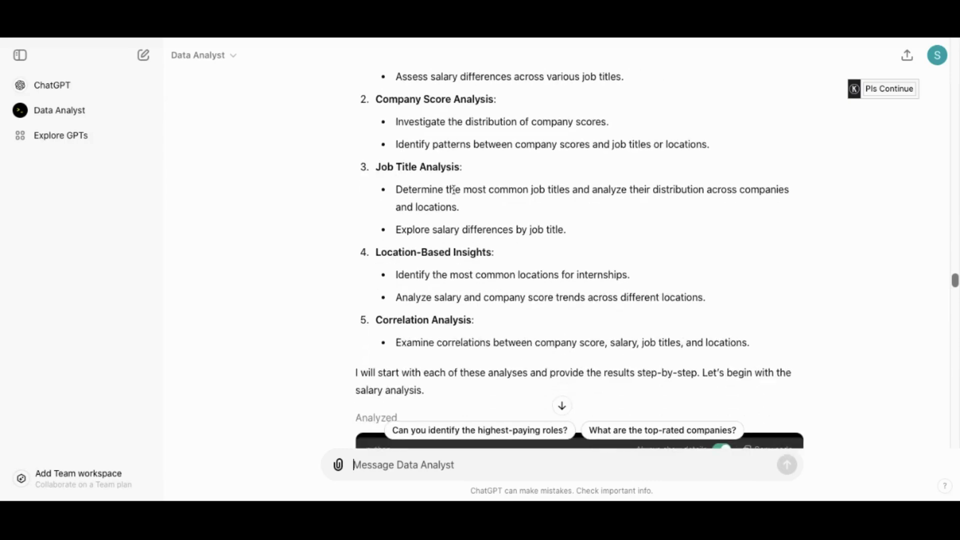
pyautogui.scroll(-1, 453, 188)
pyautogui.scroll(-8, 486, 215)
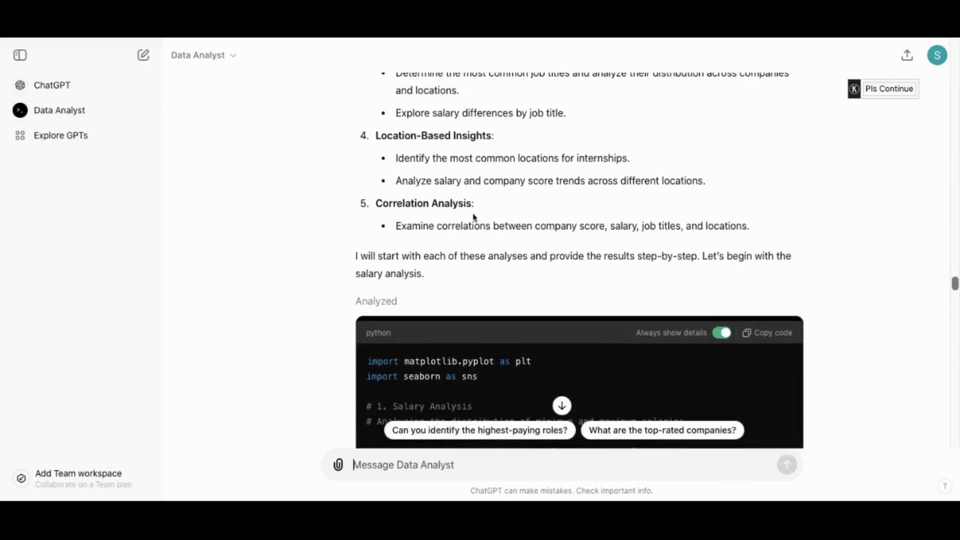
# Review the salary distribution, top-location and score-versus-salary charts with their insights.
pyautogui.scroll(-8, 486, 240)
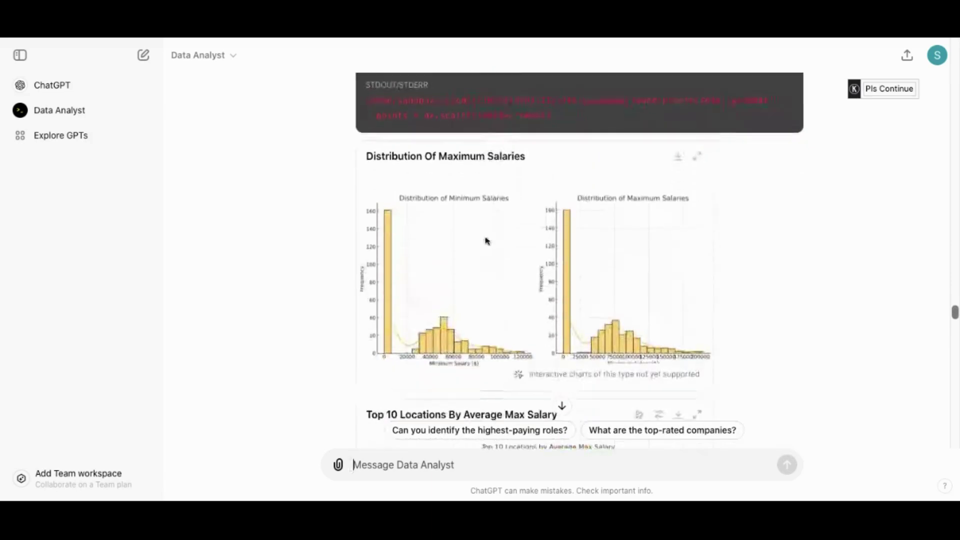
pyautogui.scroll(-1, 484, 300)
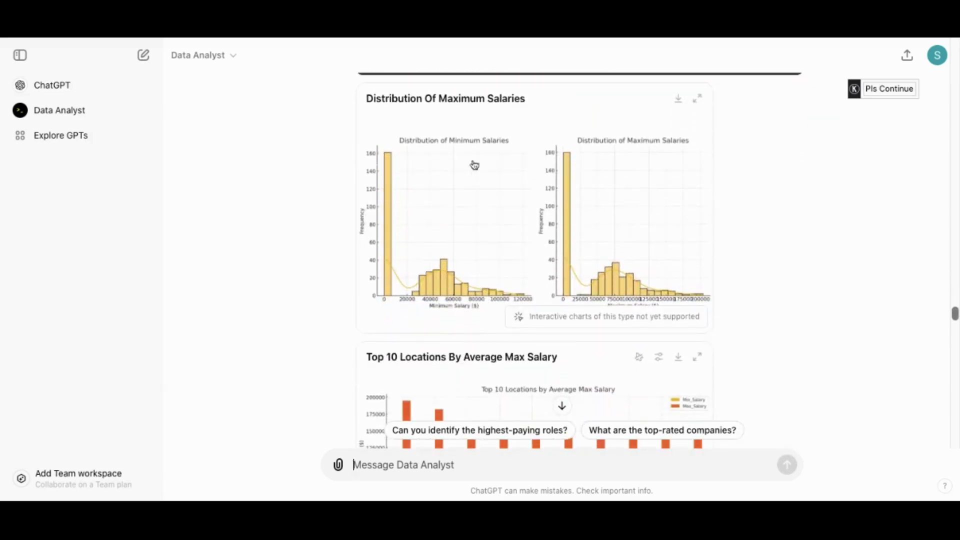
pyautogui.scroll(-2, 499, 256)
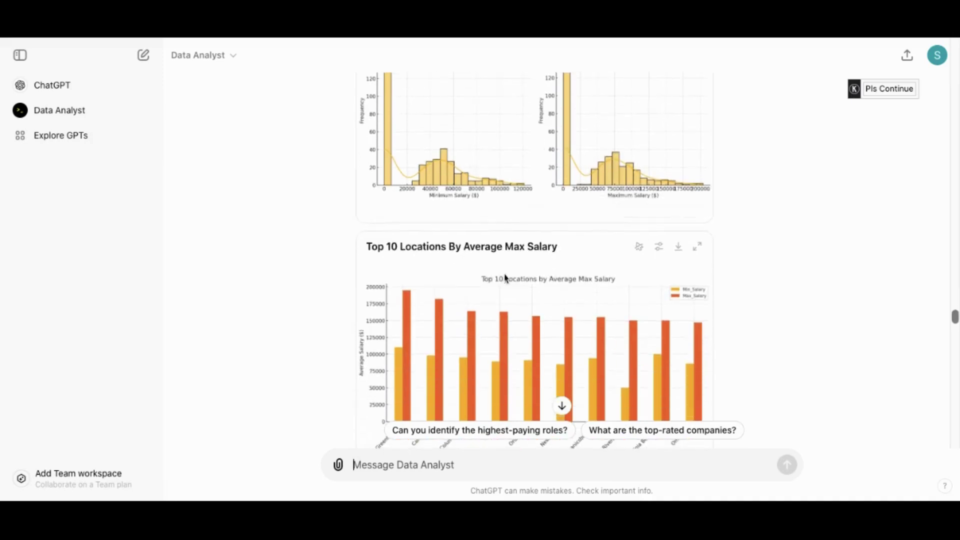
pyautogui.scroll(-2, 506, 278)
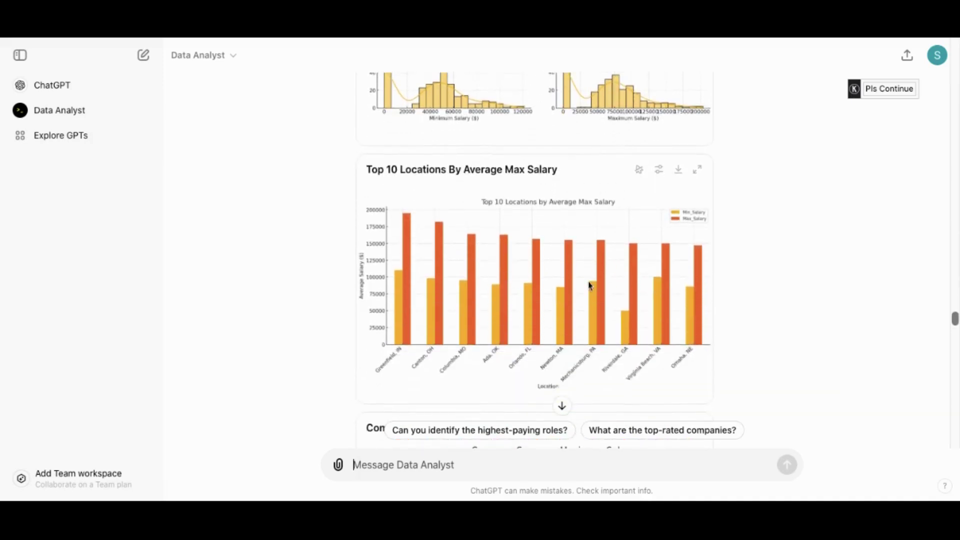
pyautogui.scroll(-1, 532, 308)
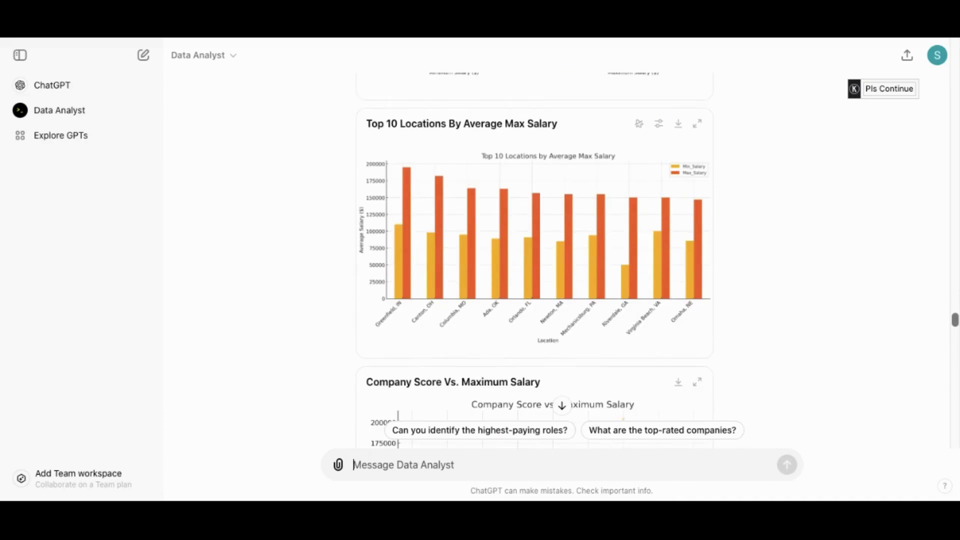
pyautogui.scroll(-2, 534, 260)
pyautogui.scroll(-4, 539, 276)
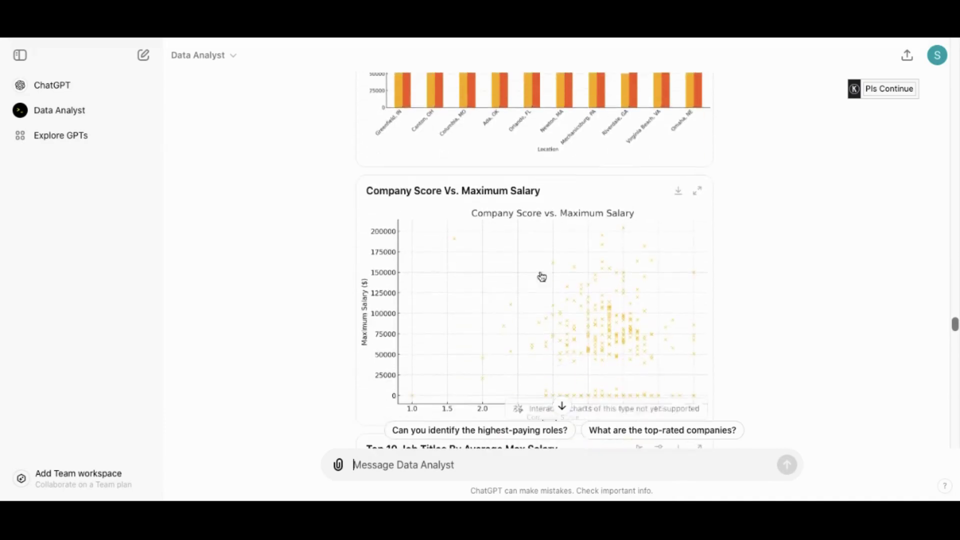
pyautogui.scroll(-9, 554, 285)
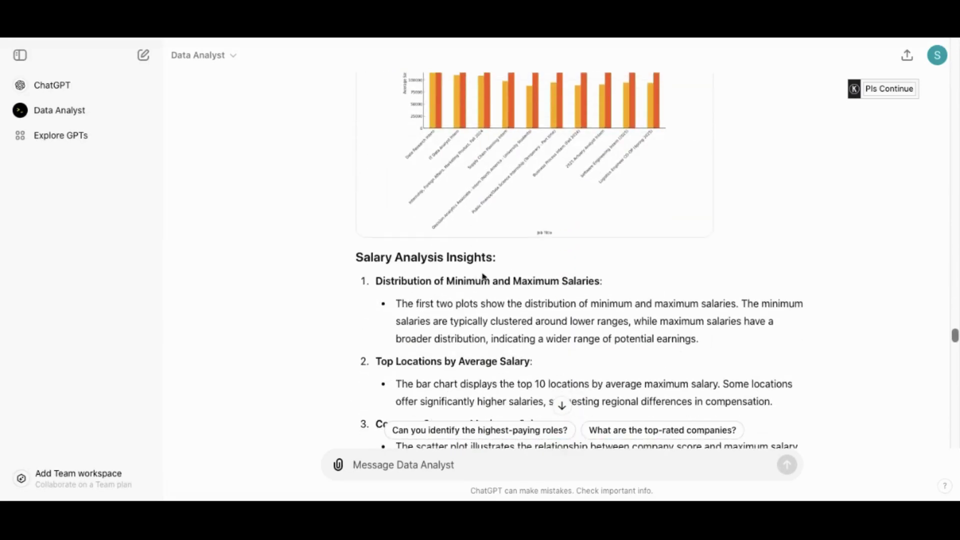
pyautogui.scroll(-1, 484, 277)
pyautogui.scroll(-1, 499, 351)
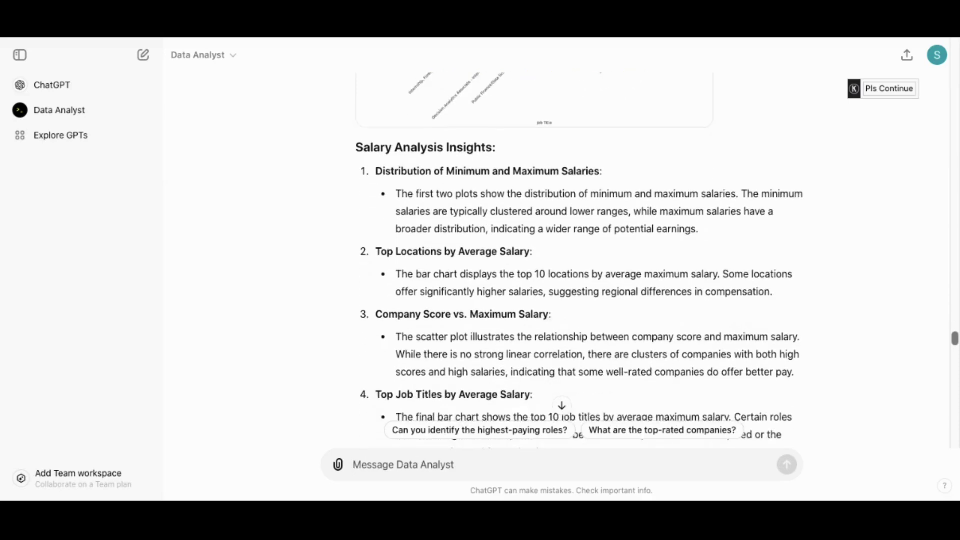
pyautogui.scroll(-3, 567, 330)
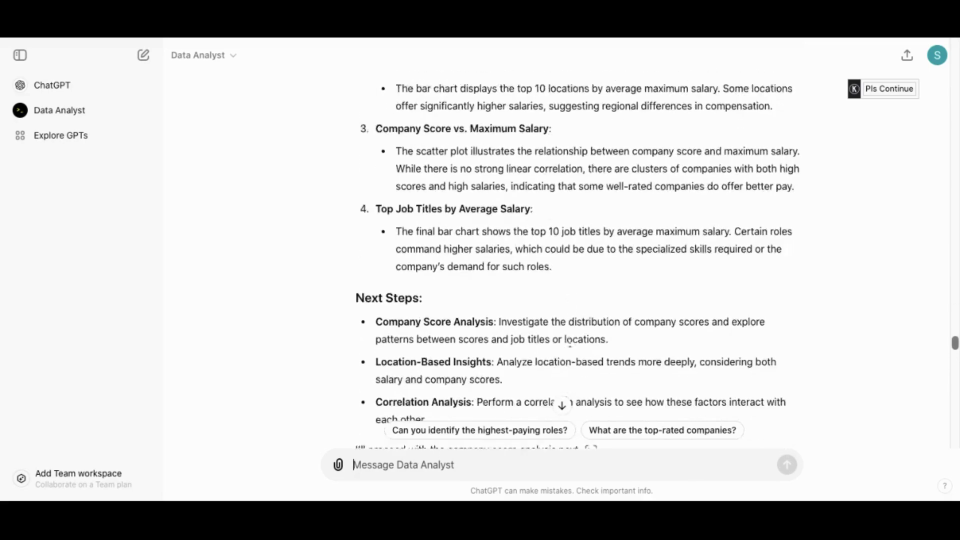
pyautogui.scroll(-1, 462, 270)
# Scroll through the location insights, correlation heatmap, summary and further-exploration recommendations.
pyautogui.scroll(-6, 470, 349)
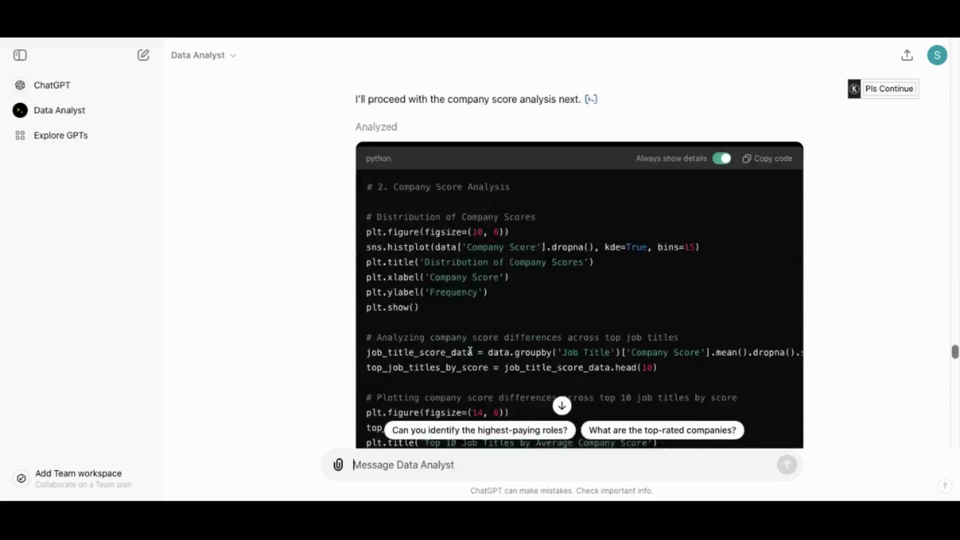
pyautogui.scroll(-20, 470, 351)
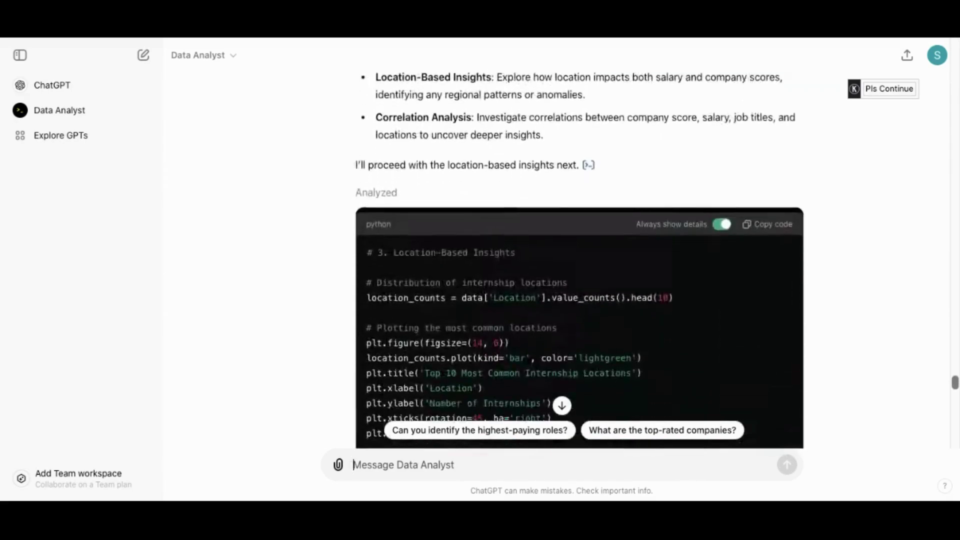
pyautogui.scroll(-12, 579, 259)
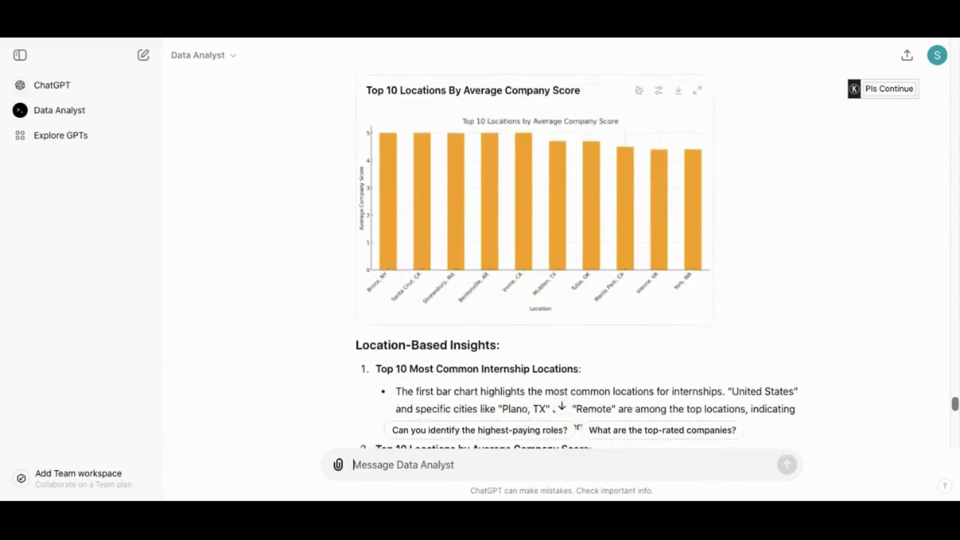
pyautogui.scroll(-5, 579, 260)
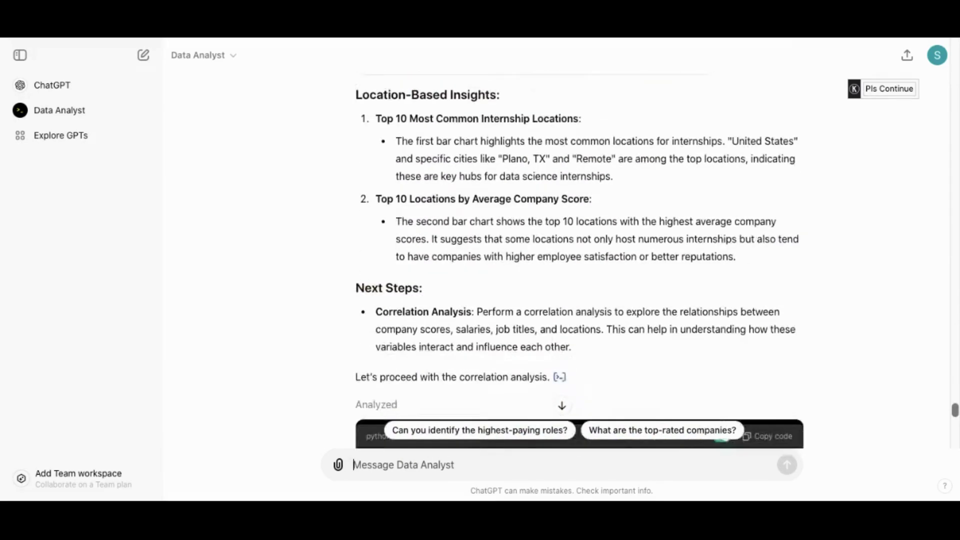
pyautogui.scroll(-8, 480, 261)
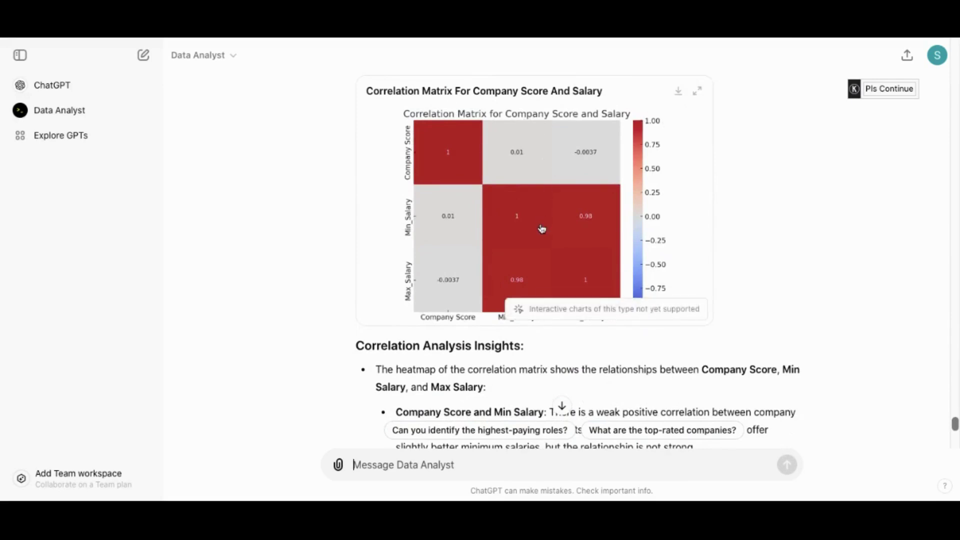
pyautogui.scroll(-2, 497, 259)
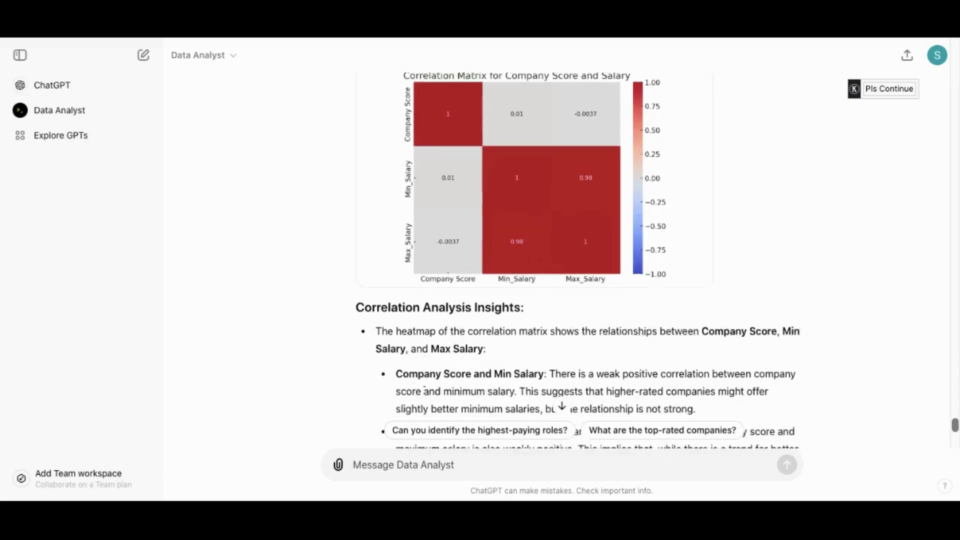
pyautogui.scroll(-2, 424, 390)
pyautogui.scroll(2, 345, 313)
pyautogui.scroll(-1, 474, 255)
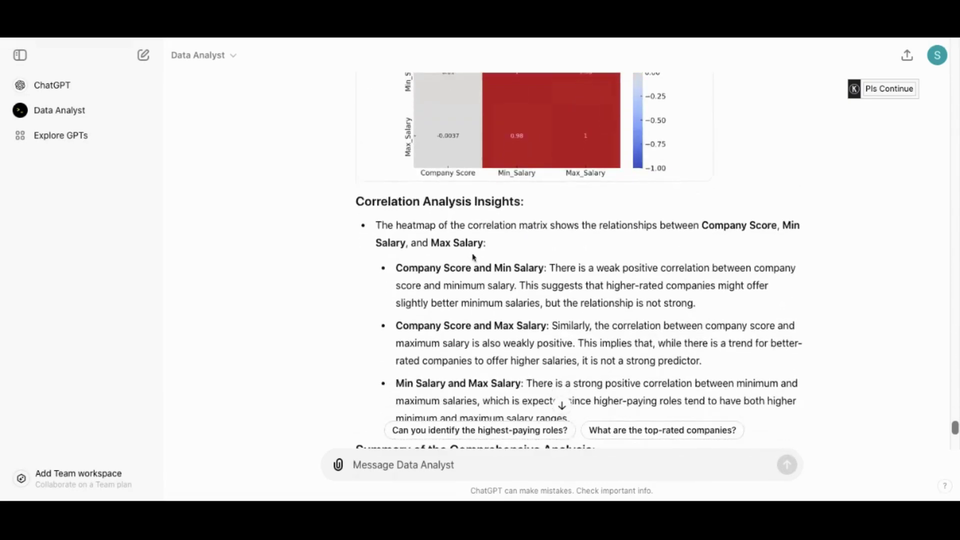
pyautogui.scroll(-7, 451, 386)
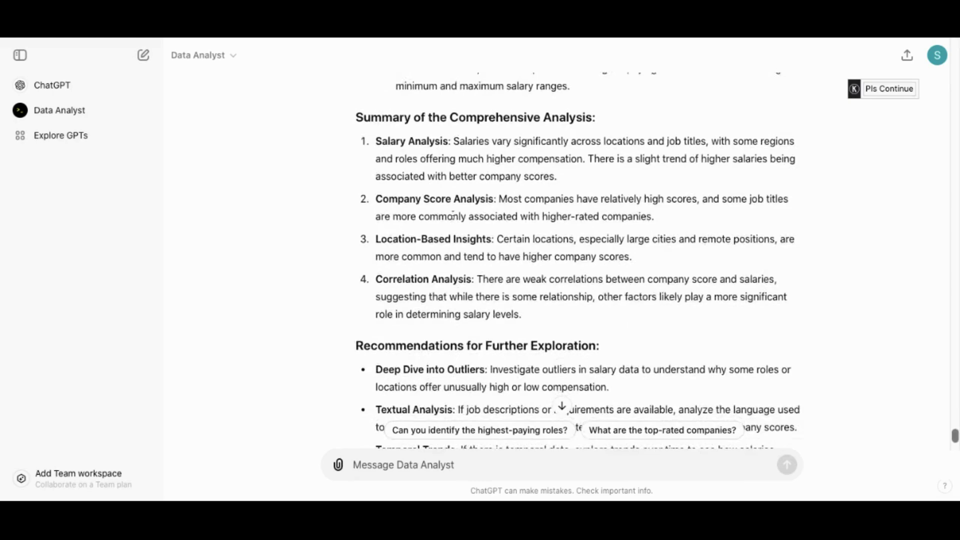
pyautogui.scroll(-2, 471, 246)
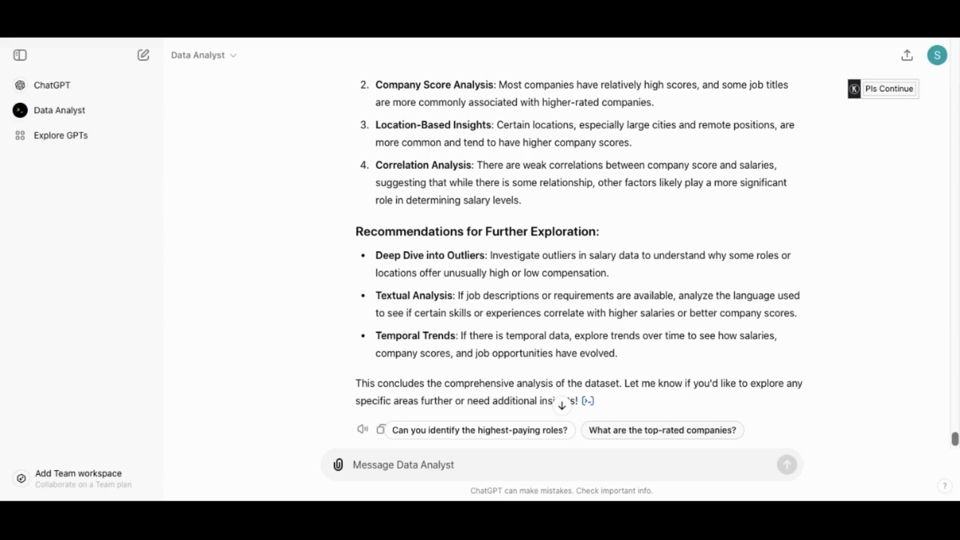
# Ask Data Analyst which statistical tests are suitable for this dataset.
pyautogui.write('What are the best statistical tests to perform on this dataset')
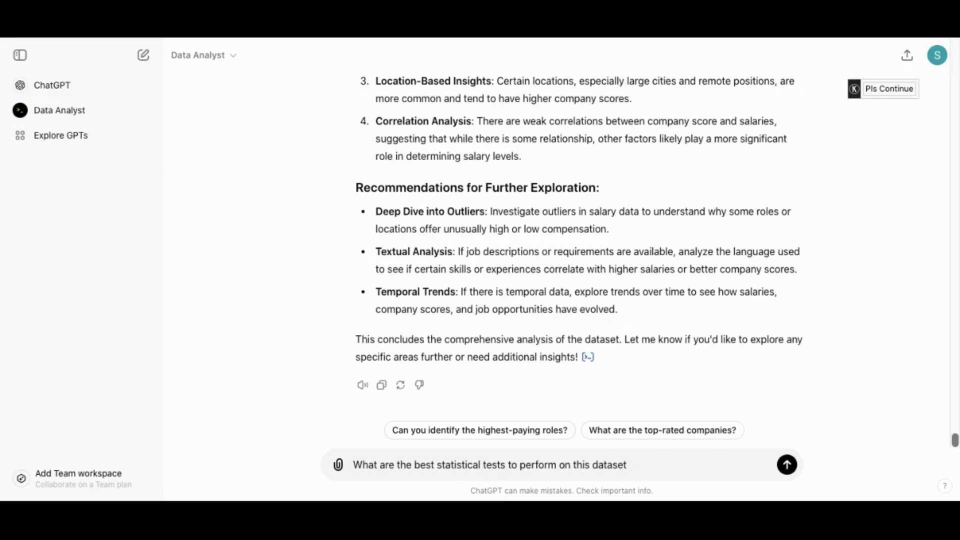
pyautogui.write('?')
pyautogui.press('Return')
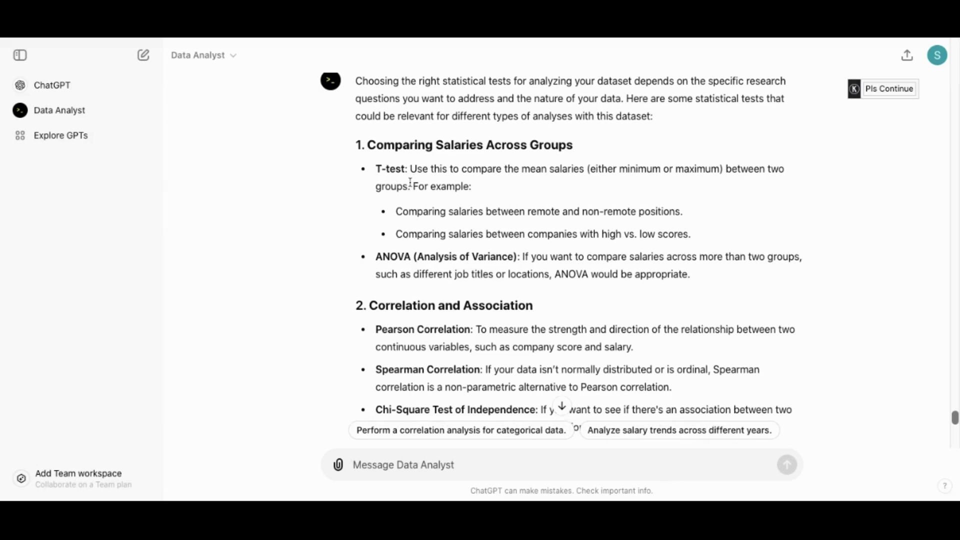
pyautogui.scroll(-1, 410, 182)
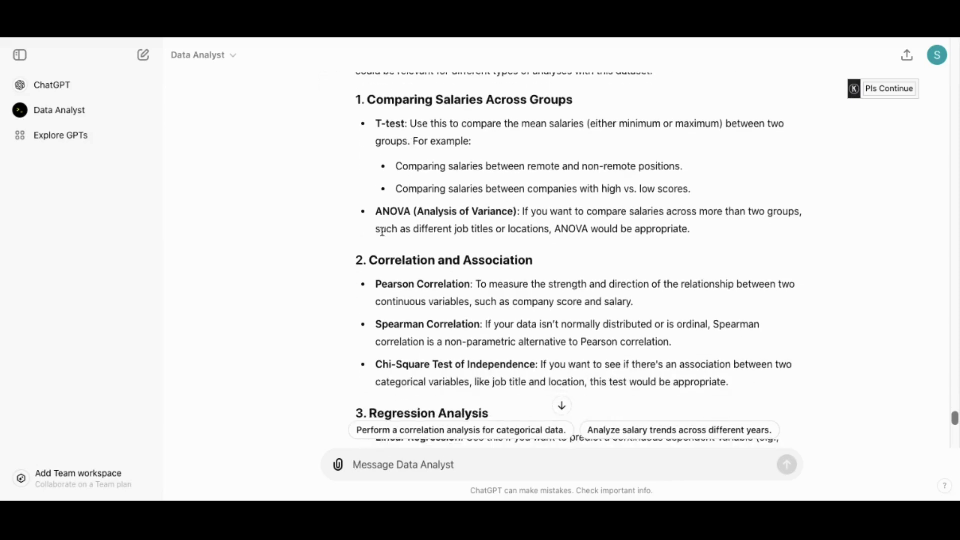
pyautogui.scroll(-1, 437, 296)
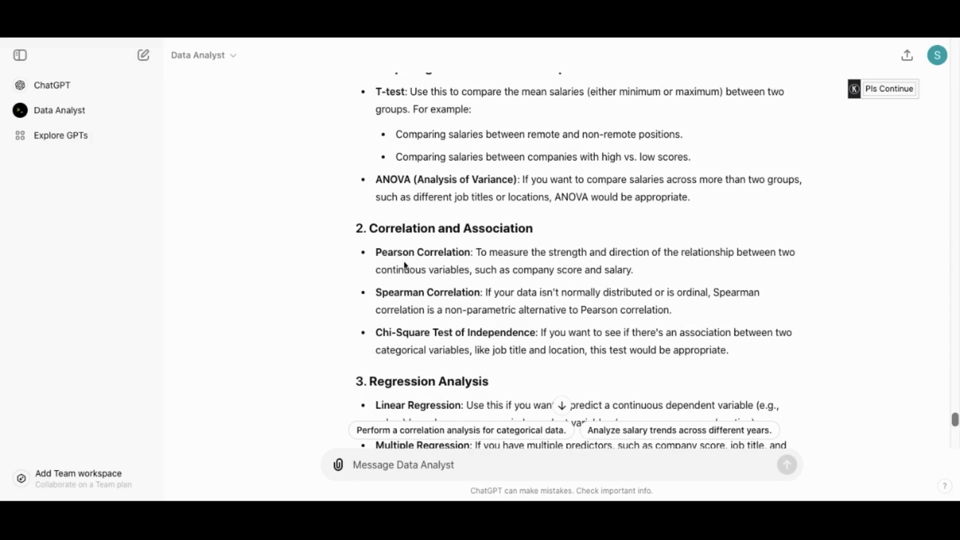
pyautogui.scroll(-1, 429, 280)
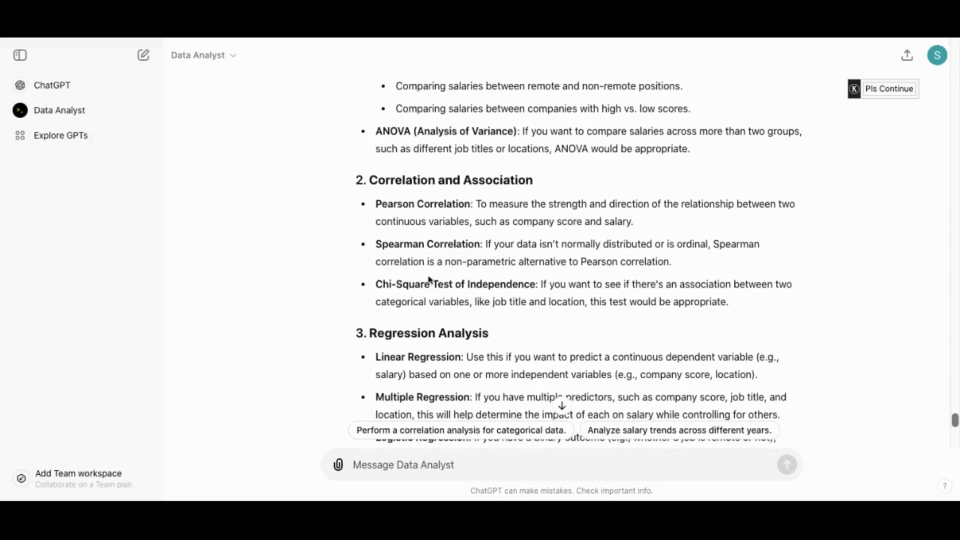
pyautogui.scroll(-2, 428, 280)
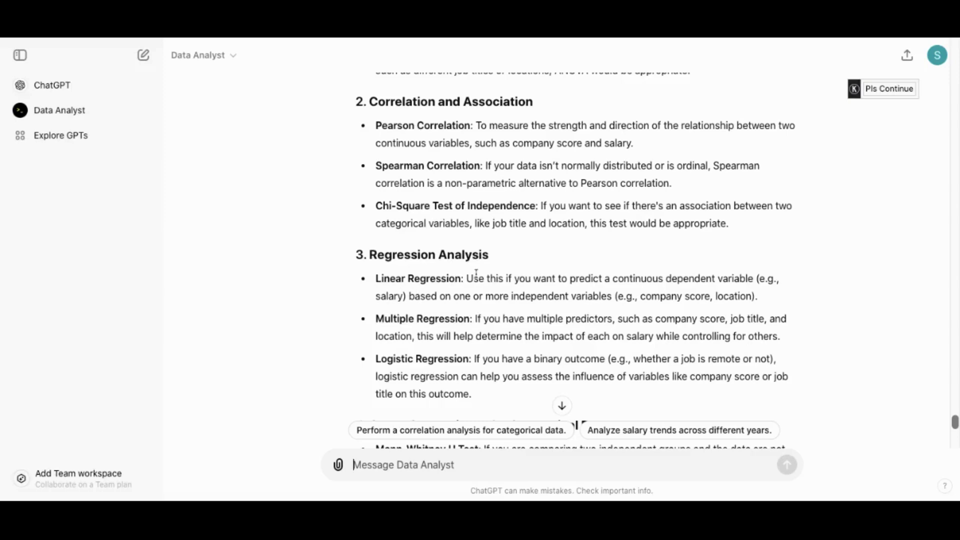
pyautogui.scroll(-4, 476, 273)
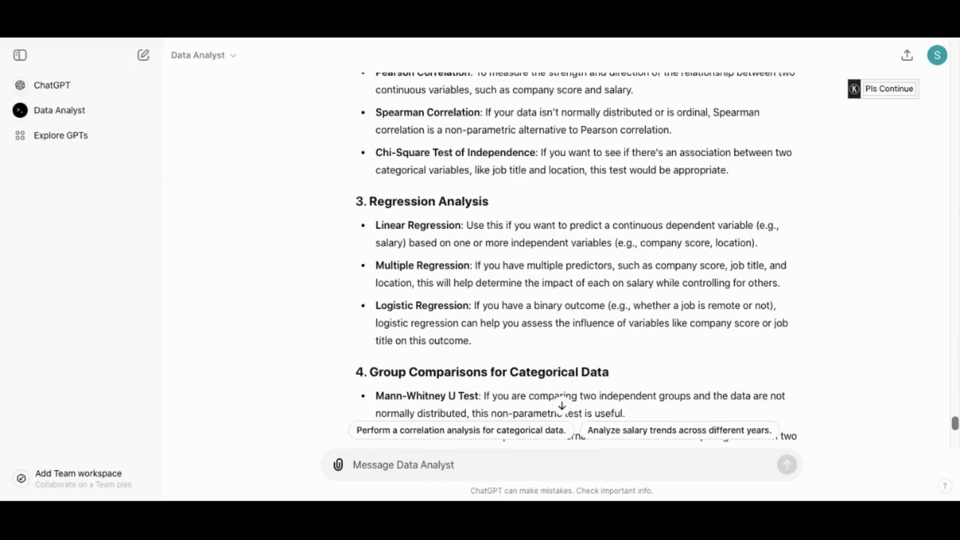
pyautogui.scroll(5, 412, 194)
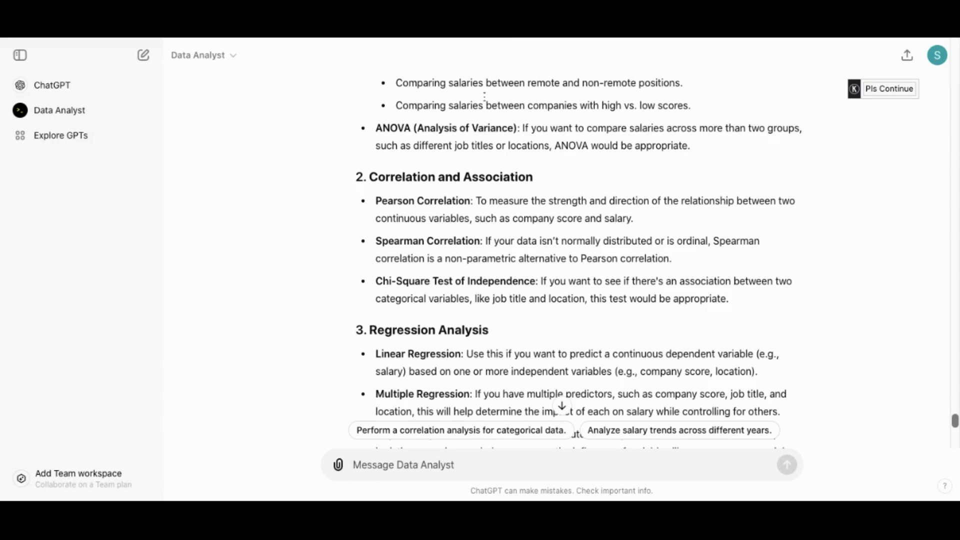
# Request 'conduct a correlation analysis' and review the heatmap showing 0.98 min–max salary correlation.
pyautogui.write('co')
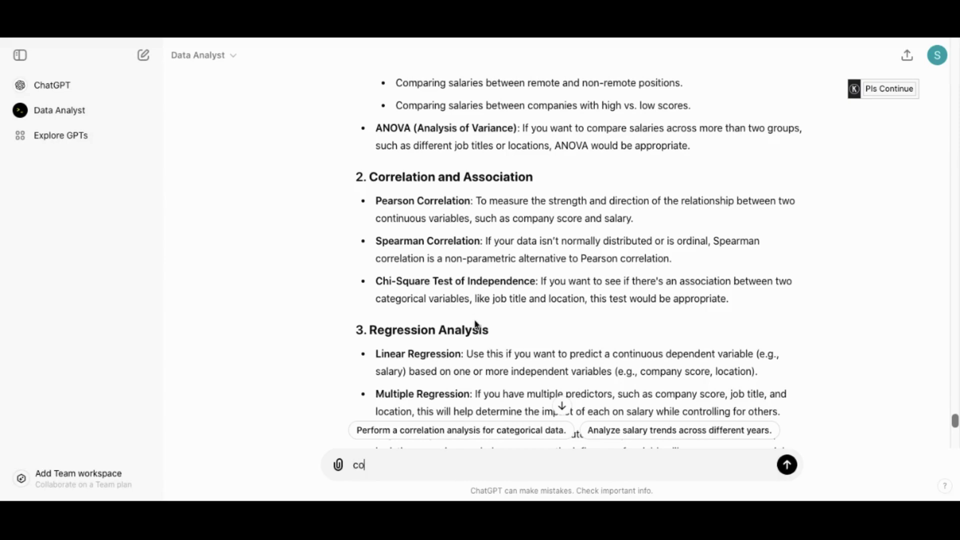
pyautogui.write('nduct a correlation a')
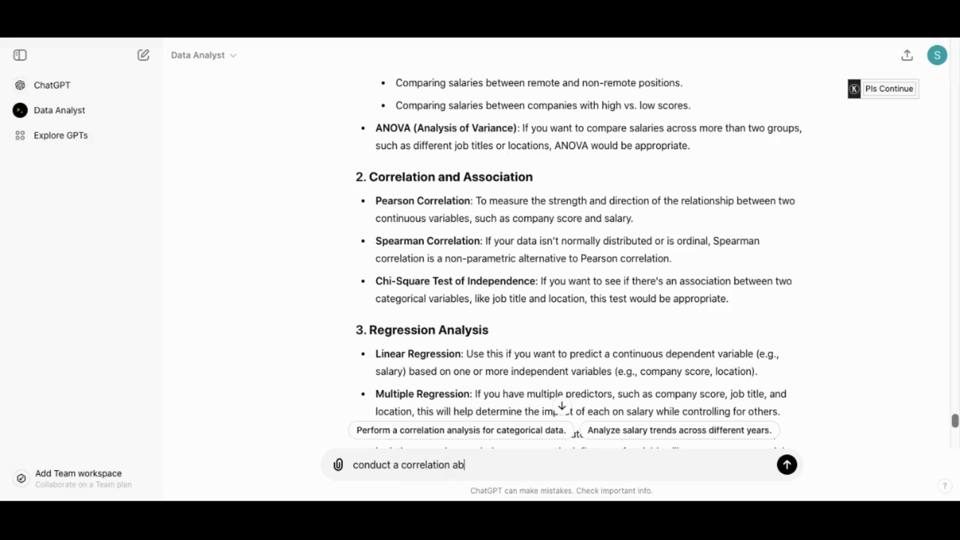
pyautogui.write('nalysis')
pyautogui.press('Return')
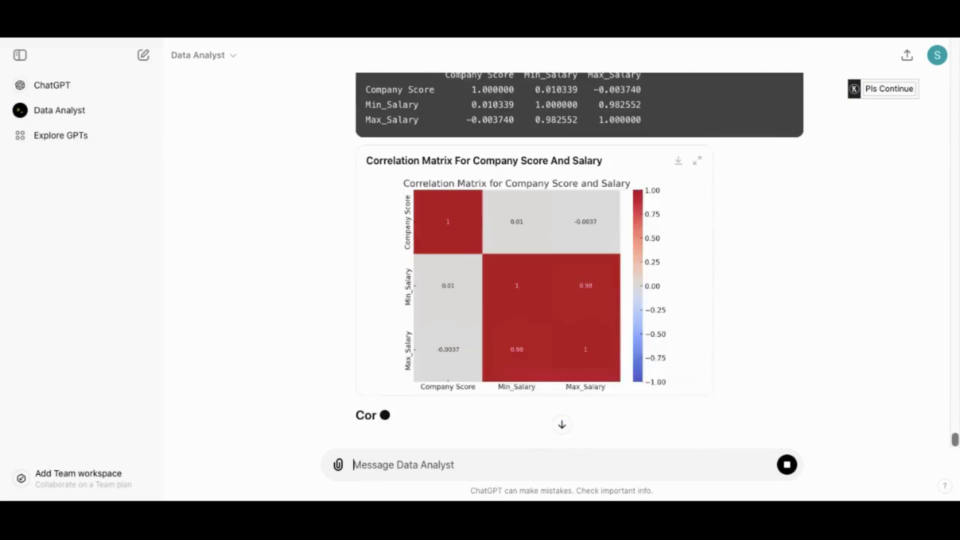
pyautogui.scroll(5, 580, 230)
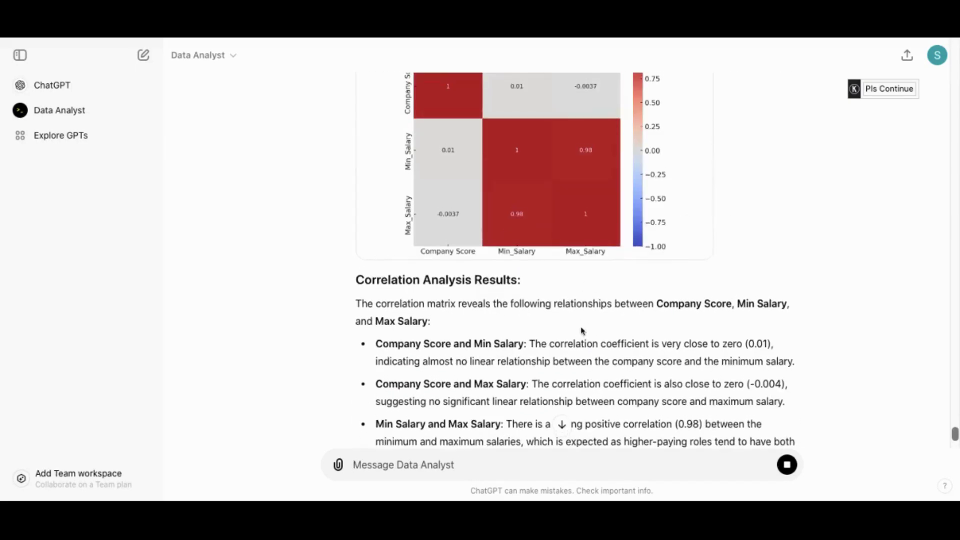
pyautogui.scroll(-2, 581, 329)
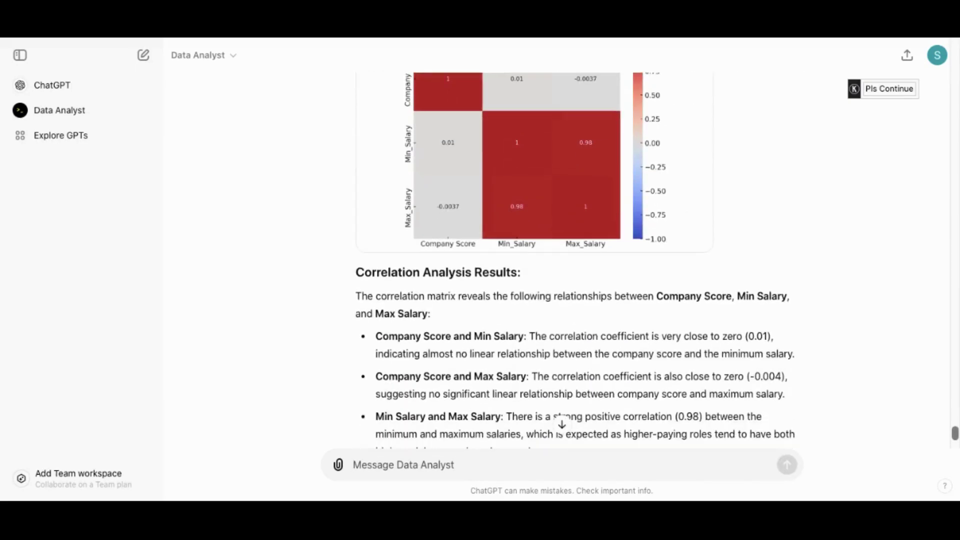
pyautogui.scroll(-4, 465, 317)
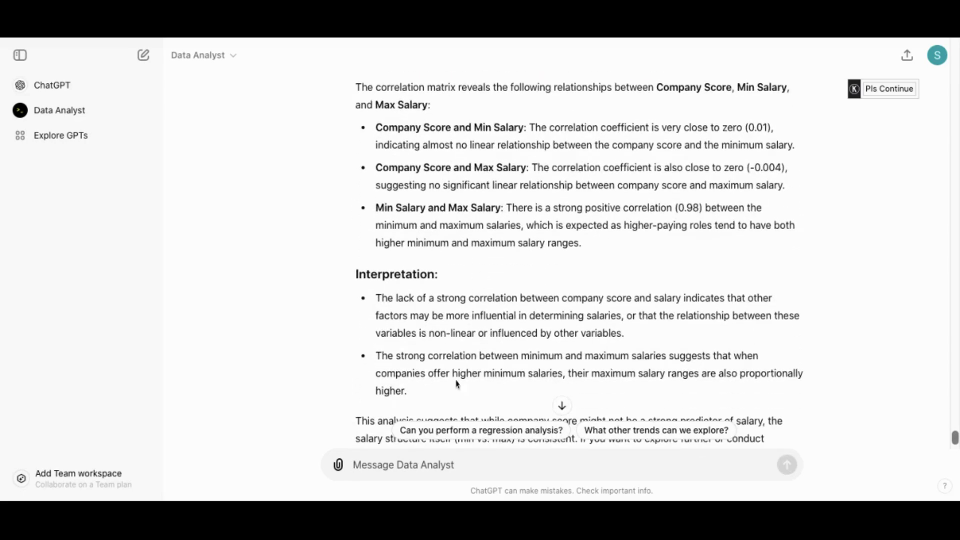
pyautogui.scroll(5, 456, 384)
pyautogui.scroll(-7, 456, 385)
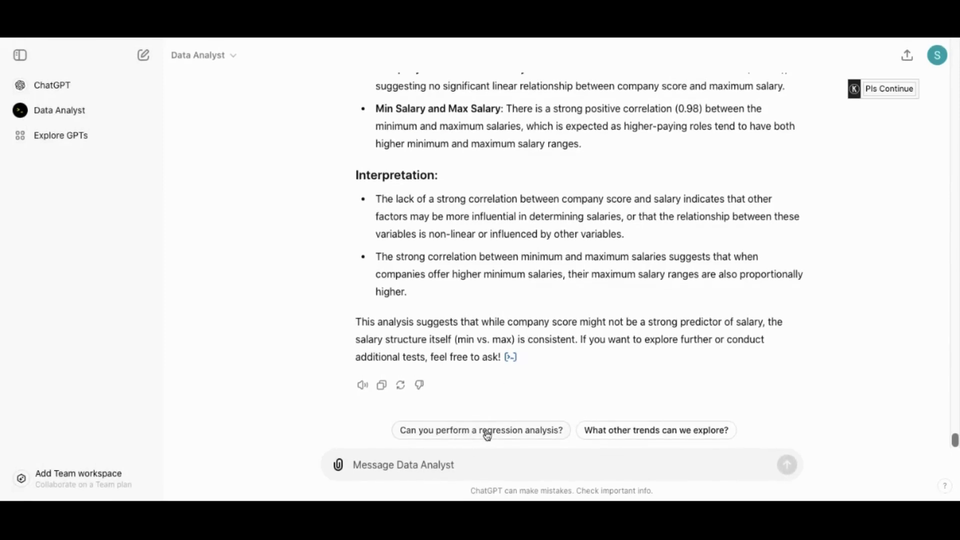
# Request a regression analysis and review the results: R-squared 0.000, p = 0.942.
pyautogui.click(487, 434)
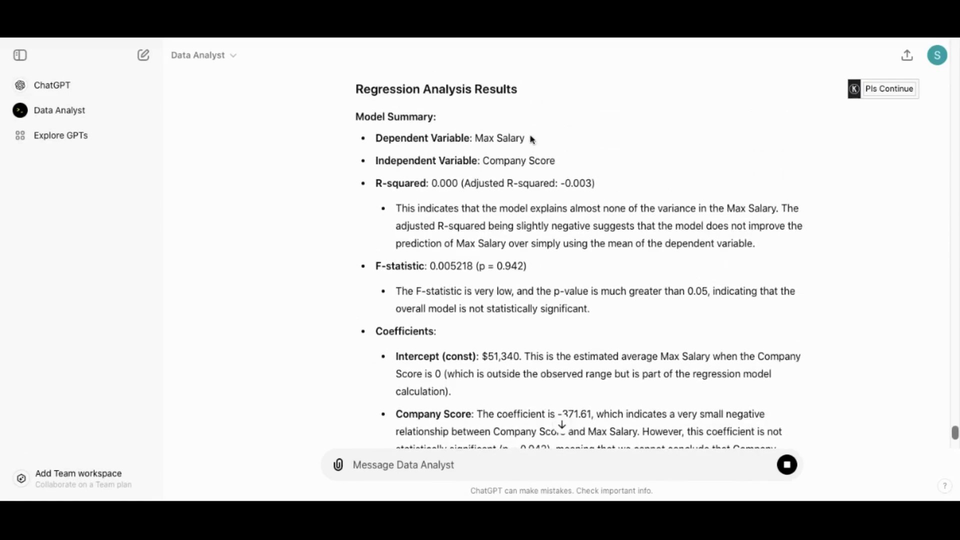
pyautogui.scroll(-3, 501, 232)
pyautogui.scroll(-3, 505, 262)
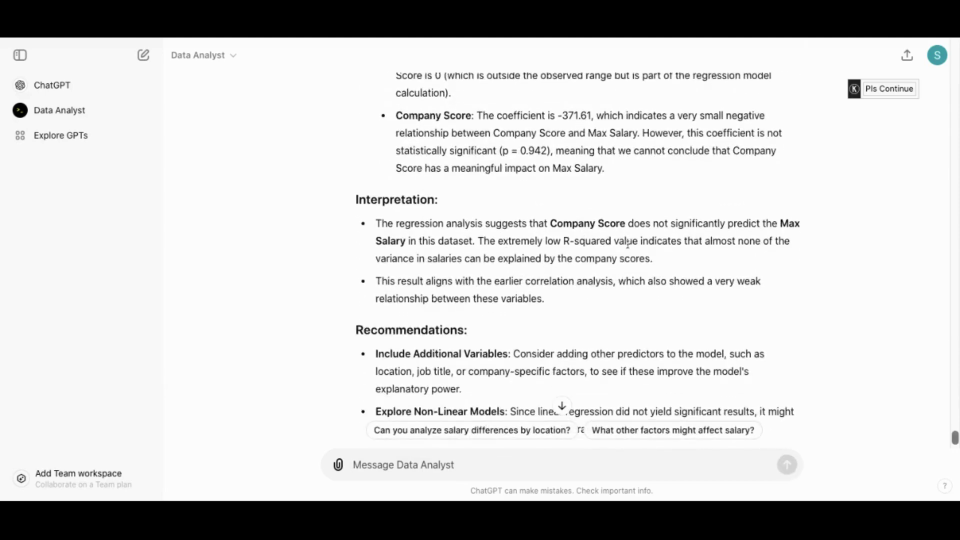
pyautogui.scroll(-1, 627, 244)
pyautogui.scroll(-2, 553, 275)
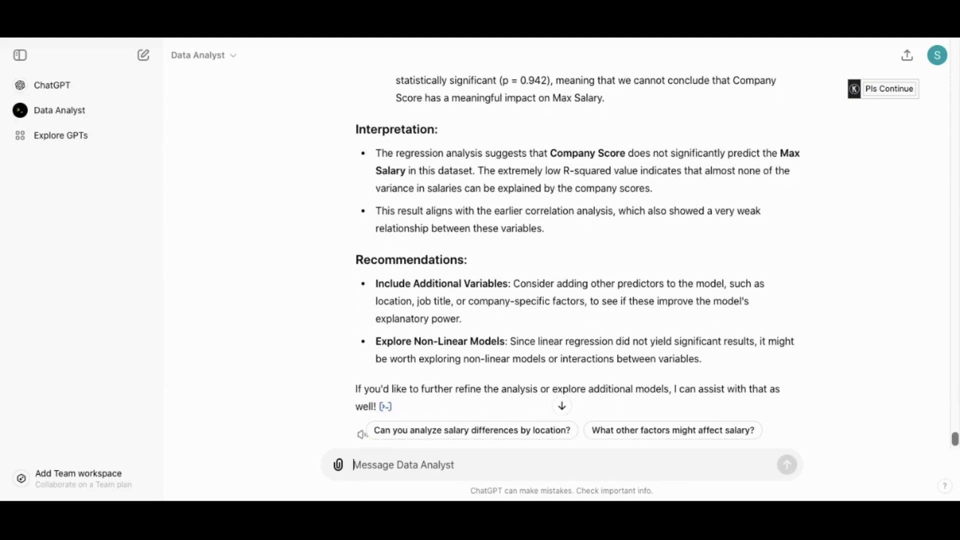
pyautogui.scroll(-2, 473, 267)
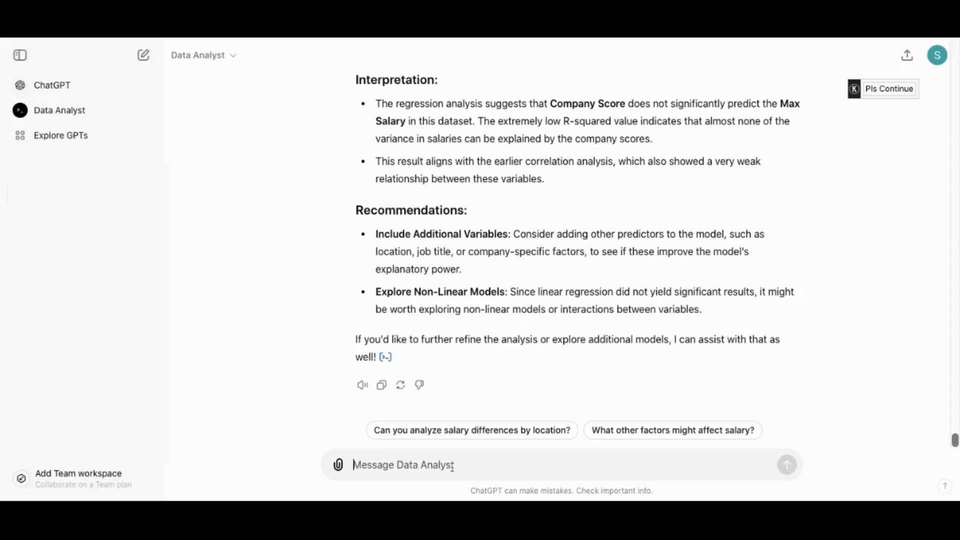
# Enter the prompt 'Based on the above suggest a better modelling technique'.
pyautogui.write('Based on ')
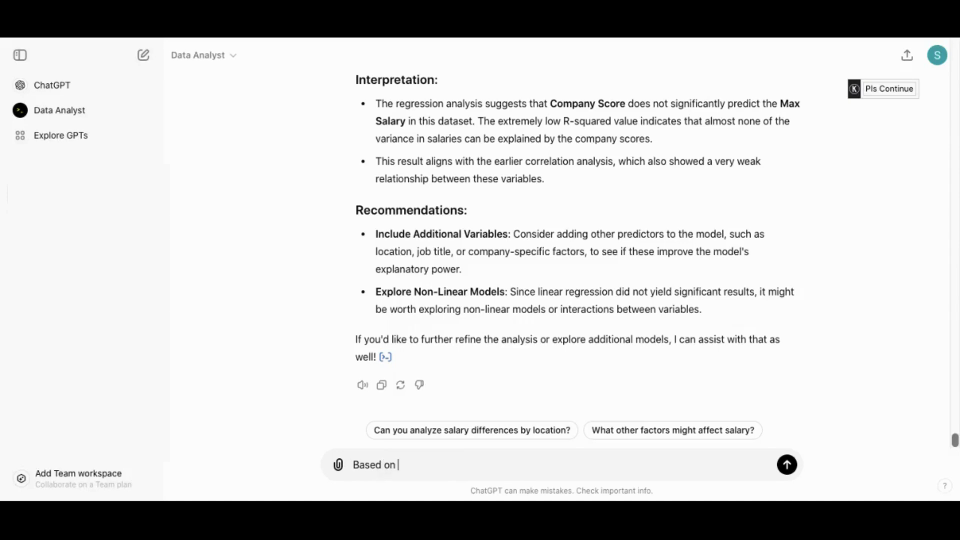
pyautogui.write('the above suggest a b')
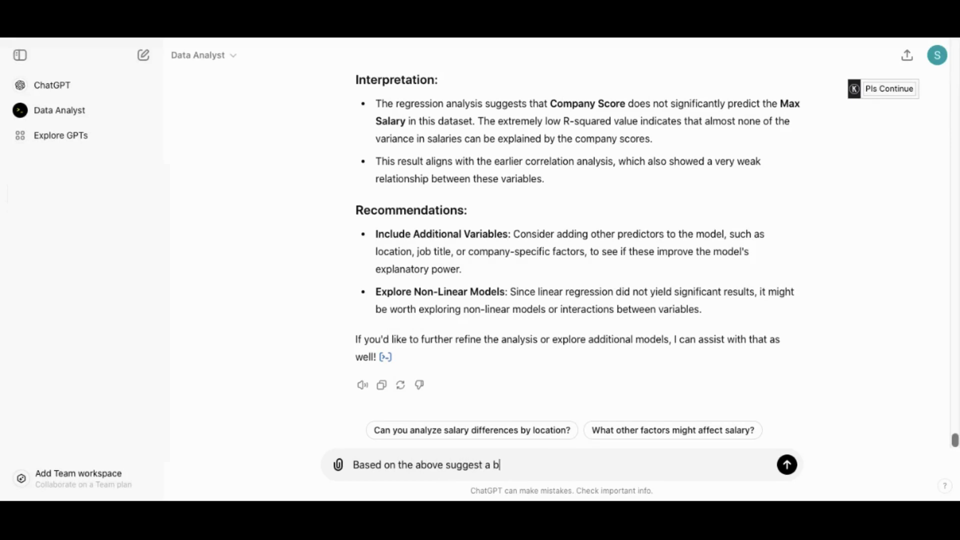
pyautogui.write('etter modelling tech')
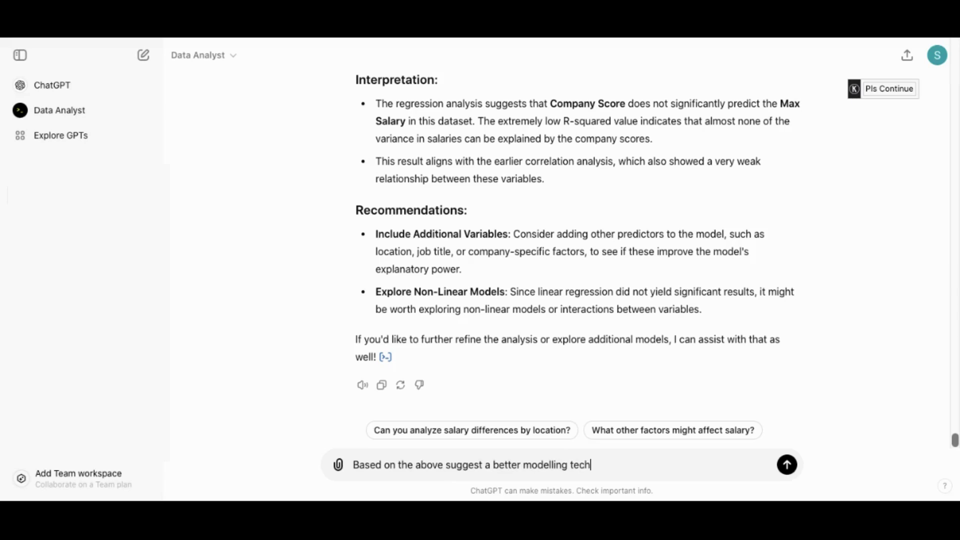
pyautogui.write('nique')
# Send the better-modelling request and review suggestions like random forests, gradient boosting and neural networks.
pyautogui.press('Return')
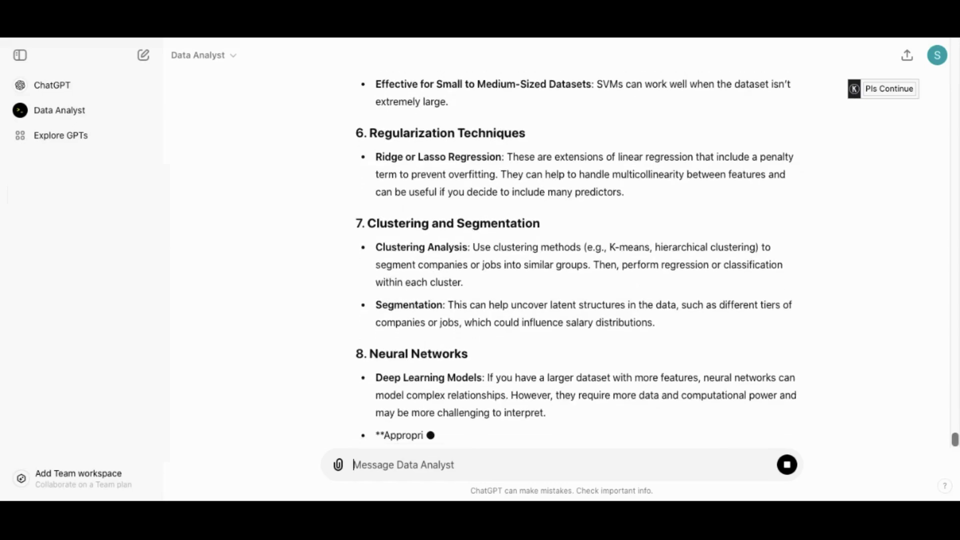
pyautogui.scroll(15, 461, 306)
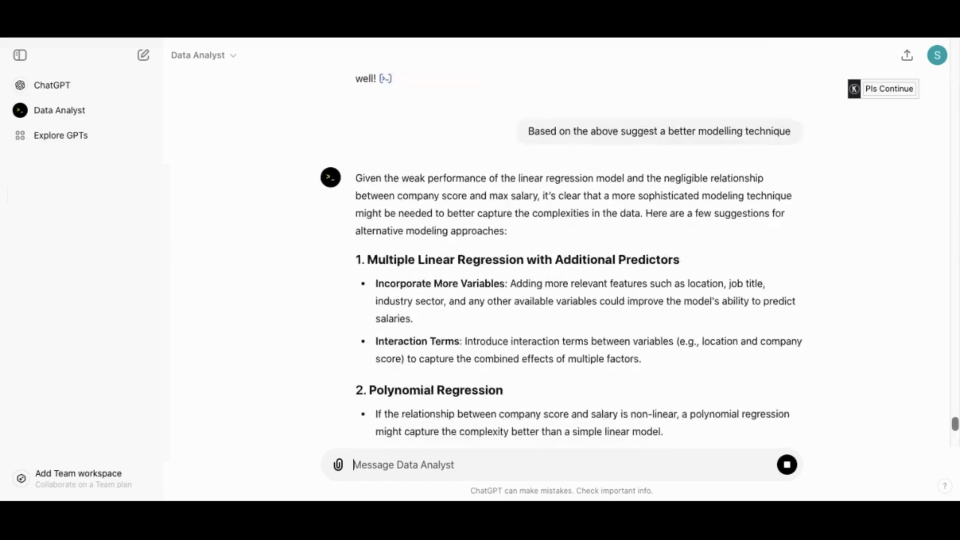
pyautogui.scroll(-20, 460, 307)
pyautogui.scroll(15, 461, 306)
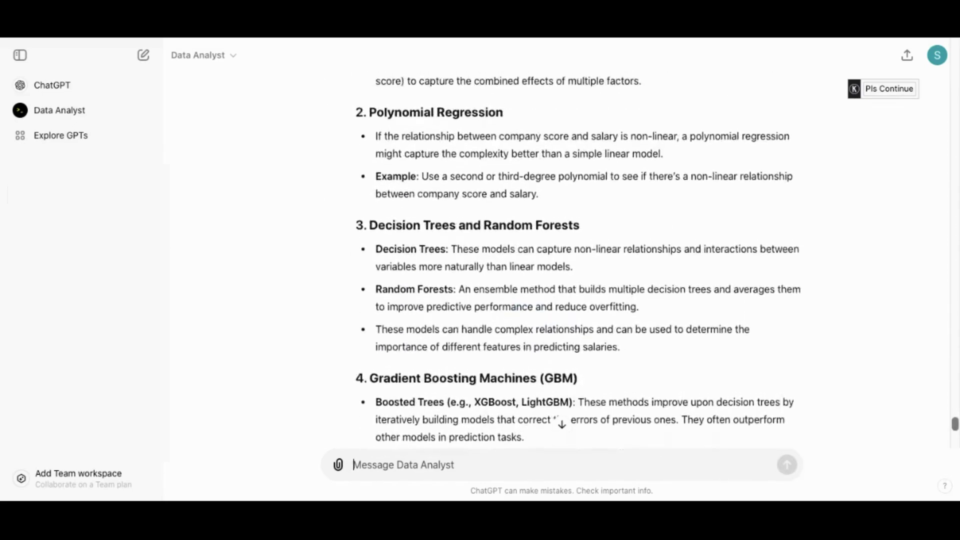
pyautogui.scroll(5, 575, 260)
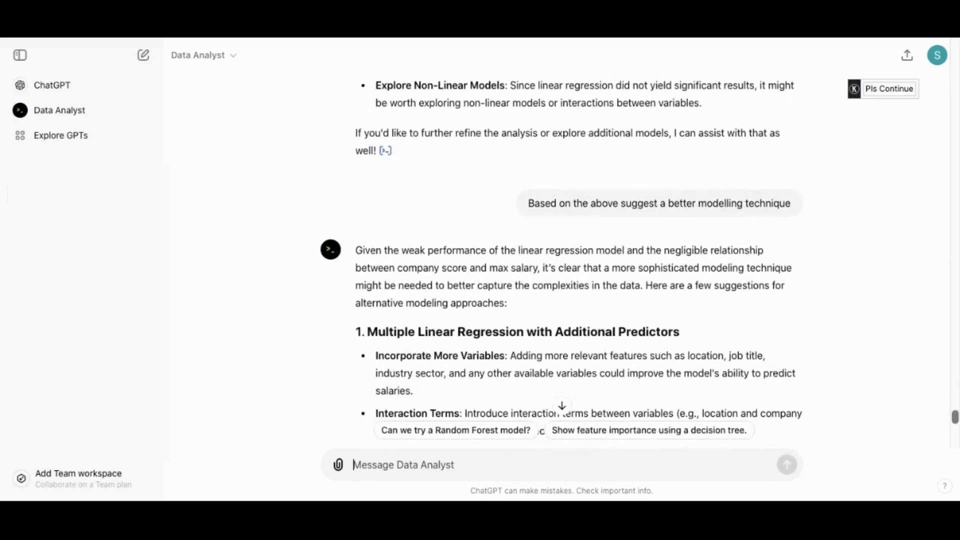
pyautogui.scroll(-3, 545, 320)
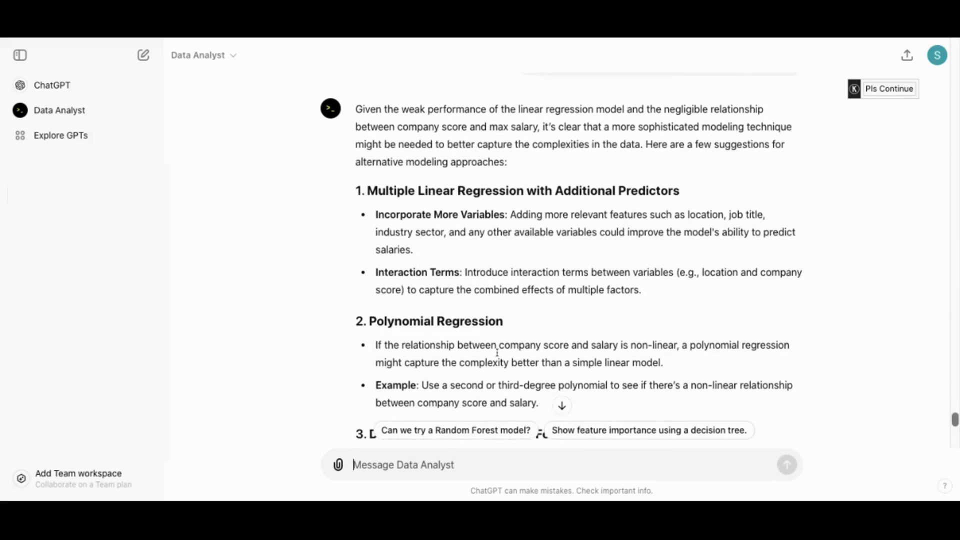
# Paste and send the prompt requesting a 10-slide PowerPoint presentation of the analysis.
pyautogui.scroll(-10, 680, 317)
pyautogui.write('using all the above information create a downloadable powerpoint presentation containing 10 slides that captures the key overview, insights, statistical analyses, visualizations and charts, conclusions and recommendations')
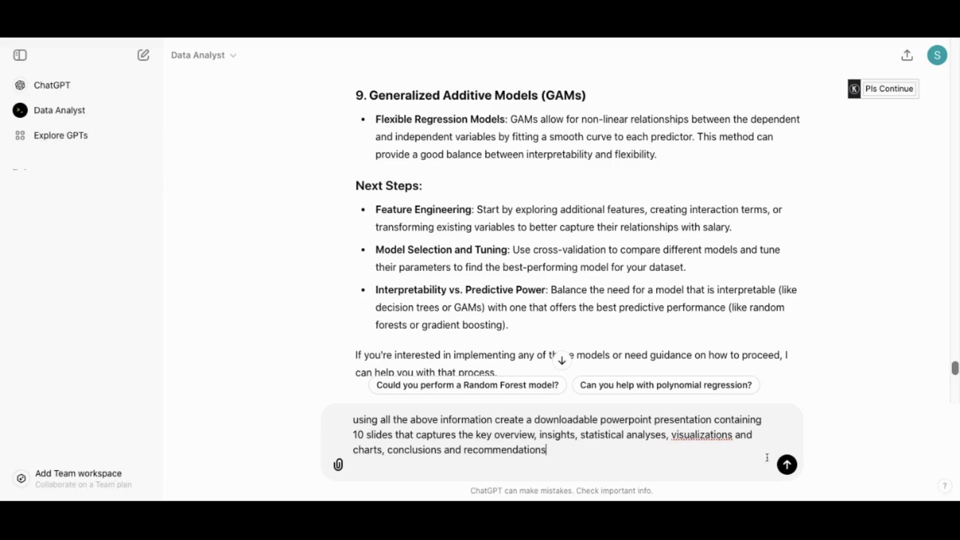
pyautogui.click(786, 466)
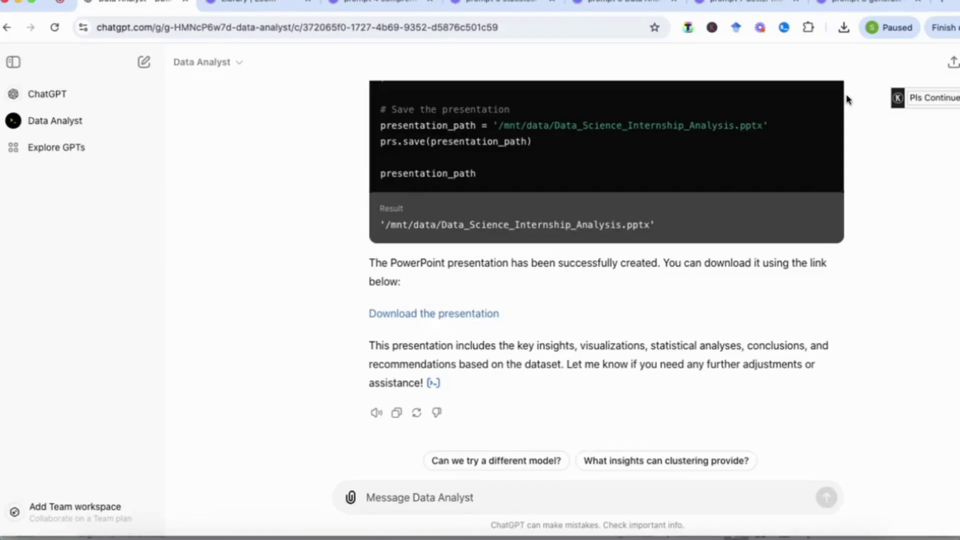
# Open the downloaded Data_Science_Internship_Analysis.pptx and show its title slide.
pyautogui.click(844, 27)
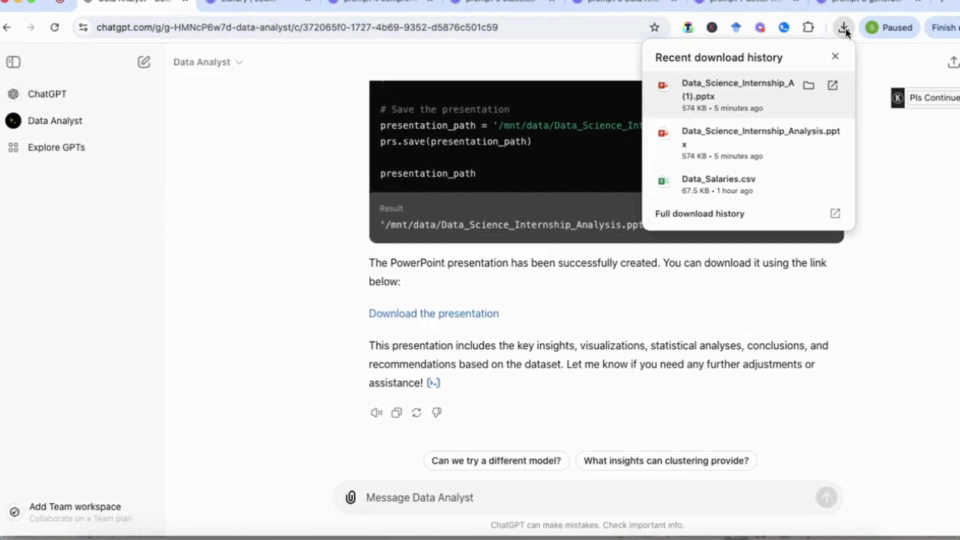
pyautogui.click(721, 143)
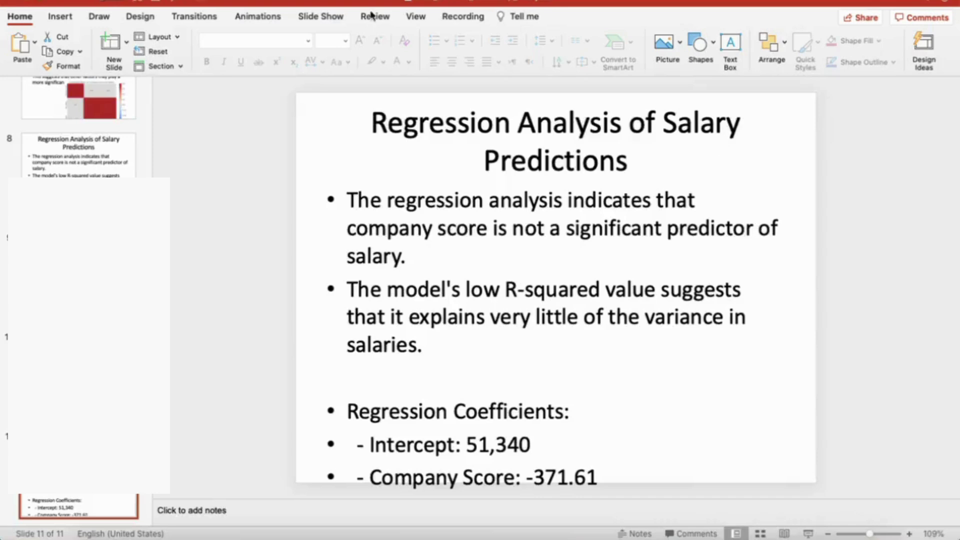
pyautogui.scroll(10, 78, 136)
pyautogui.click(79, 137)
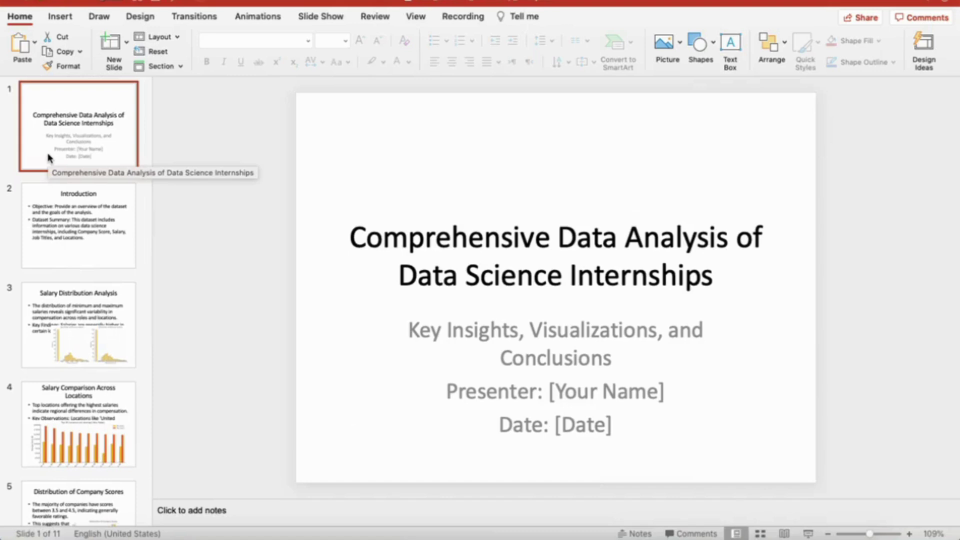
# Select the salary distribution charts picture on the Salary Distribution Analysis slide.
pyautogui.click(50, 218)
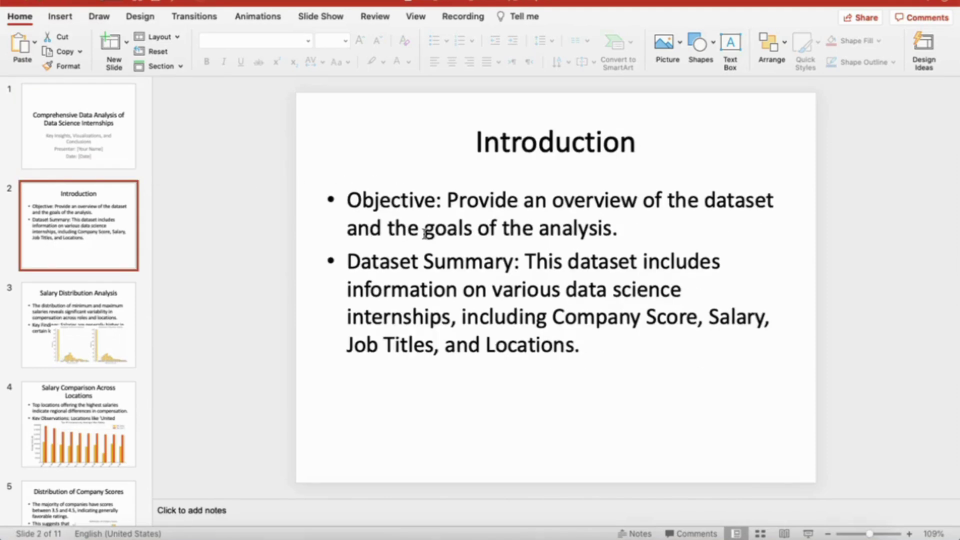
pyautogui.click(84, 332)
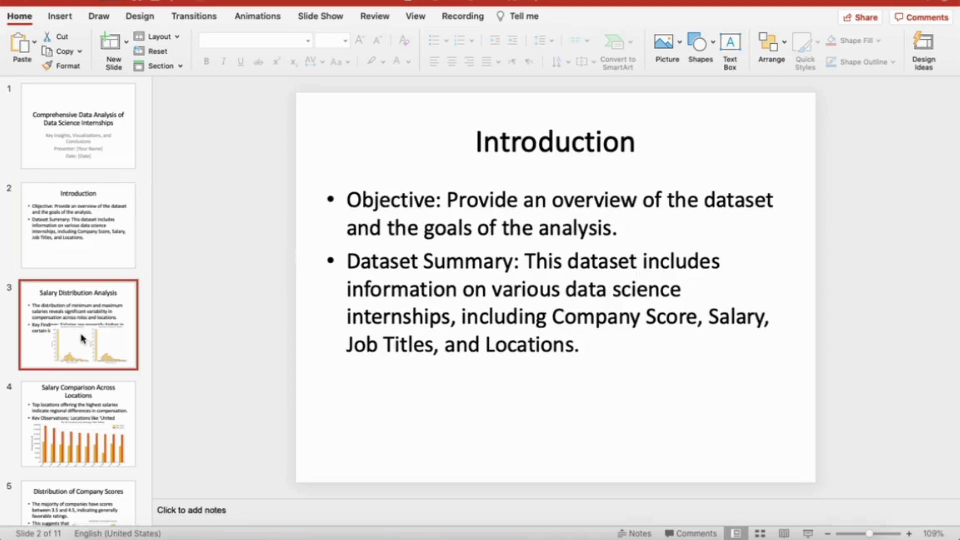
pyautogui.click(607, 315)
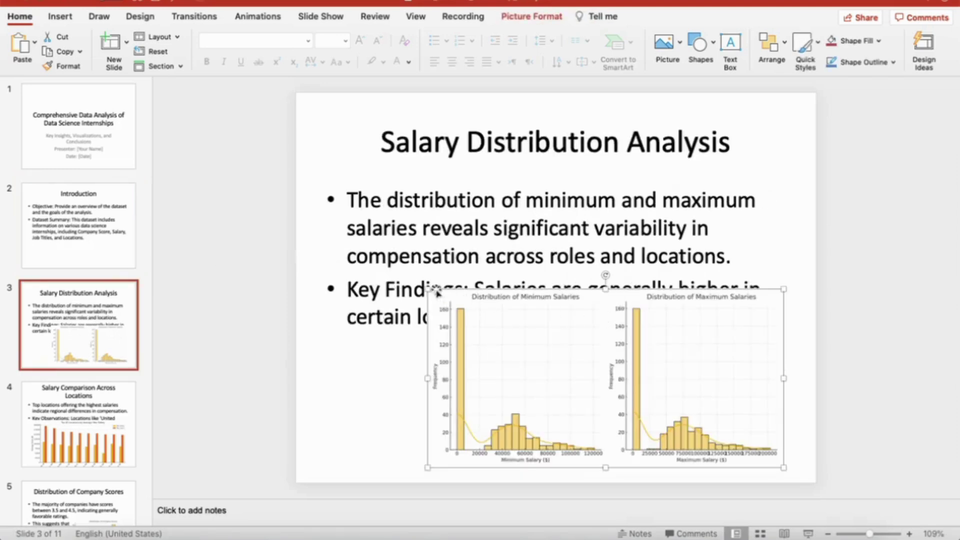
pyautogui.scroll(-3, 368, 267)
pyautogui.click(105, 311)
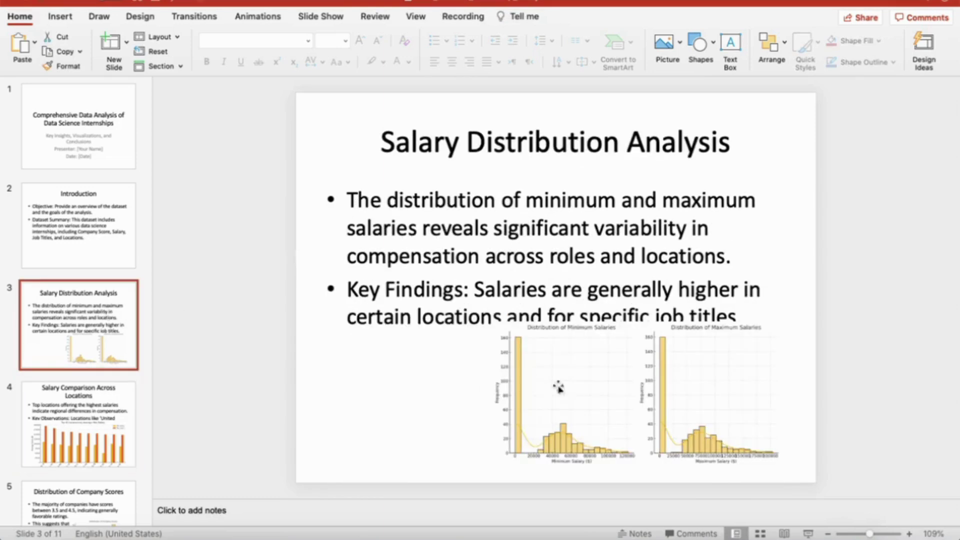
# Shrink the location salary chart toward the lower right to uncover its bullet text.
pyautogui.click(80, 389)
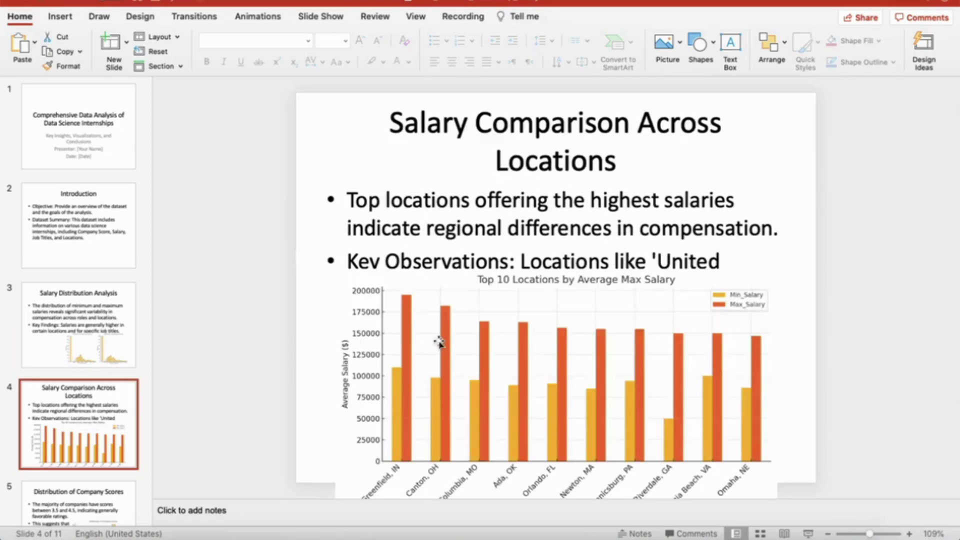
pyautogui.click(343, 292)
pyautogui.moveTo(333, 269); pyautogui.dragTo(397, 308)
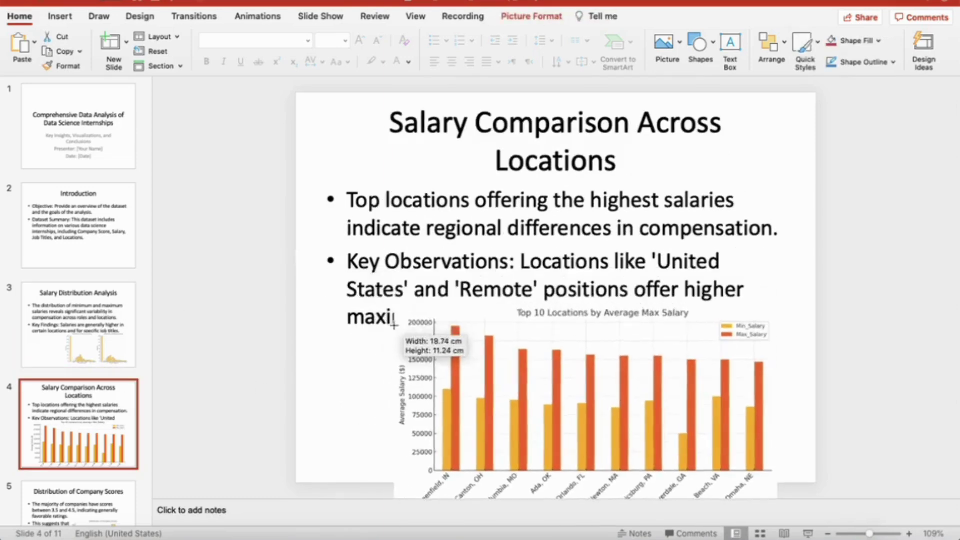
pyautogui.moveTo(454, 364); pyautogui.dragTo(462, 307)
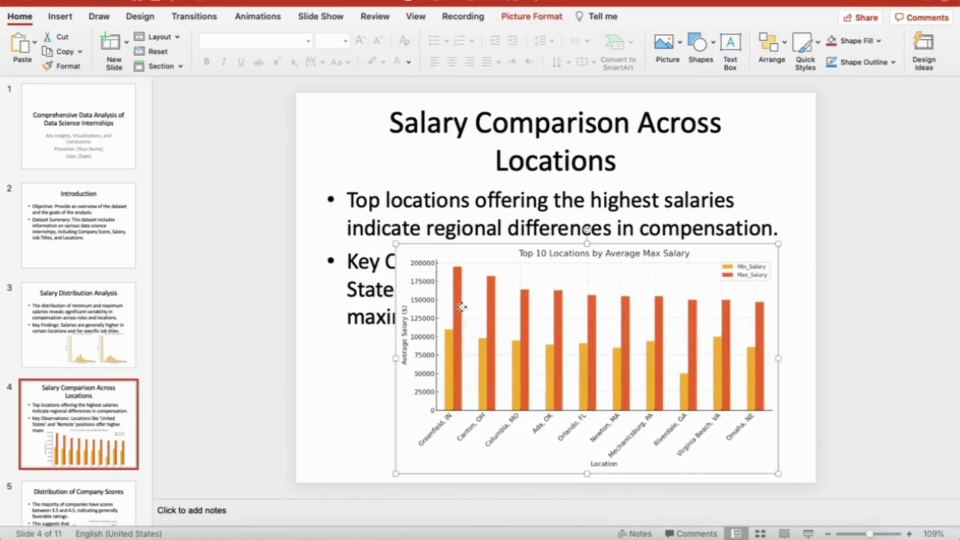
pyautogui.moveTo(395, 242); pyautogui.dragTo(458, 281)
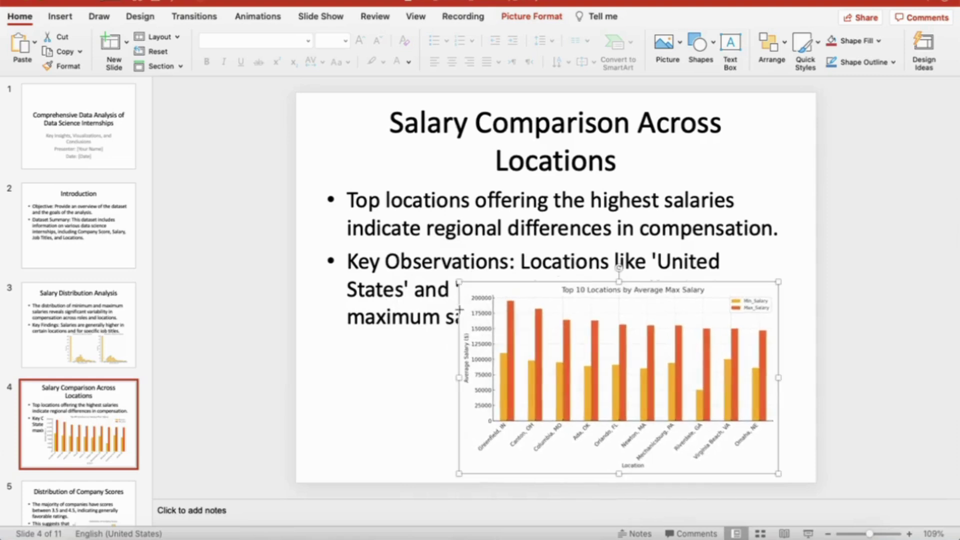
pyautogui.scroll(-2, 85, 399)
# Shrink the chart on the Job Titles with Highest Company Scores slide so bullets show.
pyautogui.scroll(-1, 85, 398)
pyautogui.click(74, 419)
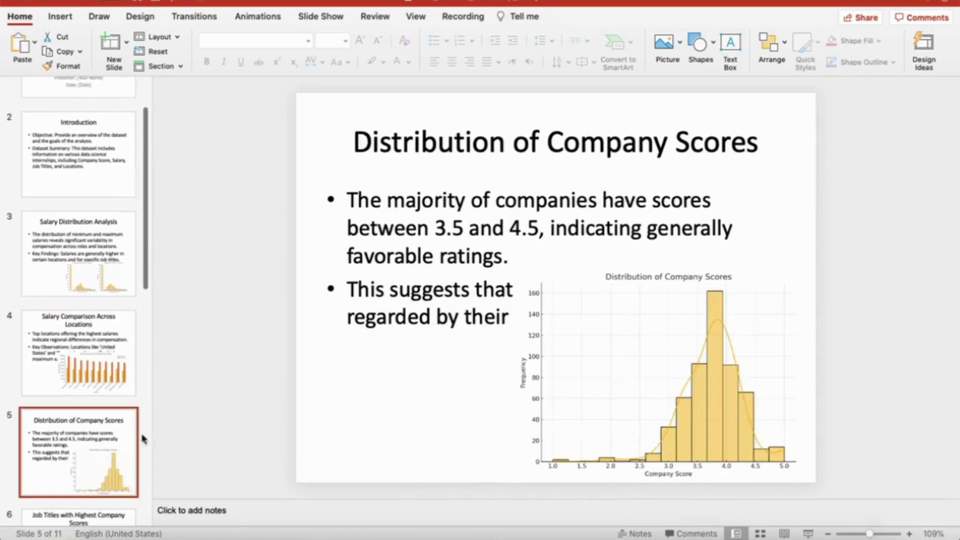
pyautogui.scroll(-5, 123, 398)
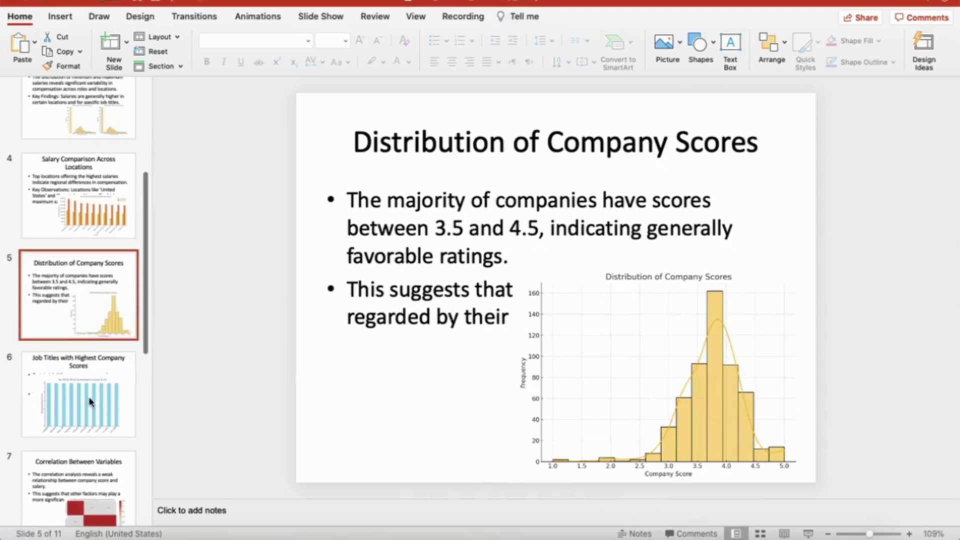
pyautogui.click(90, 400)
pyautogui.scroll(-1, 90, 400)
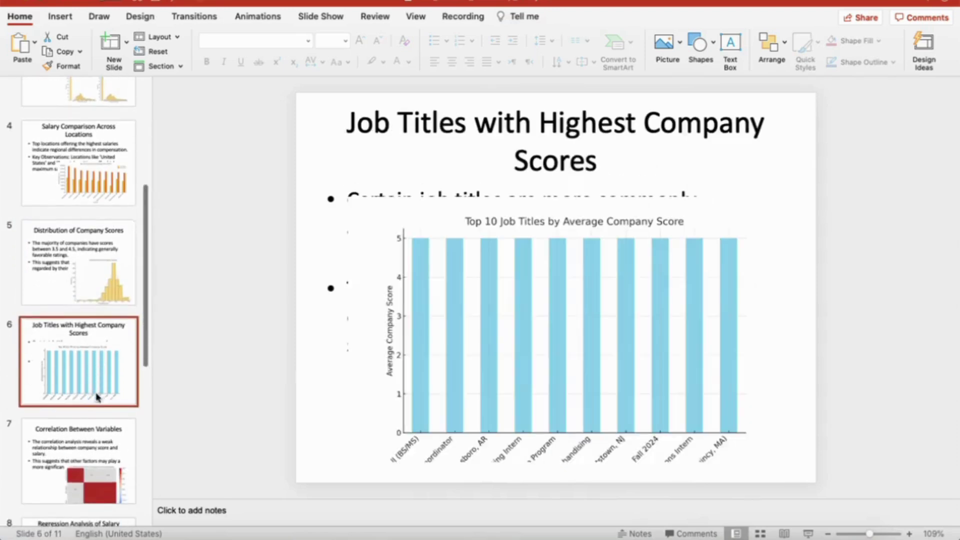
pyautogui.click(448, 313)
pyautogui.moveTo(347, 197); pyautogui.dragTo(448, 257)
pyautogui.scroll(-2, 105, 389)
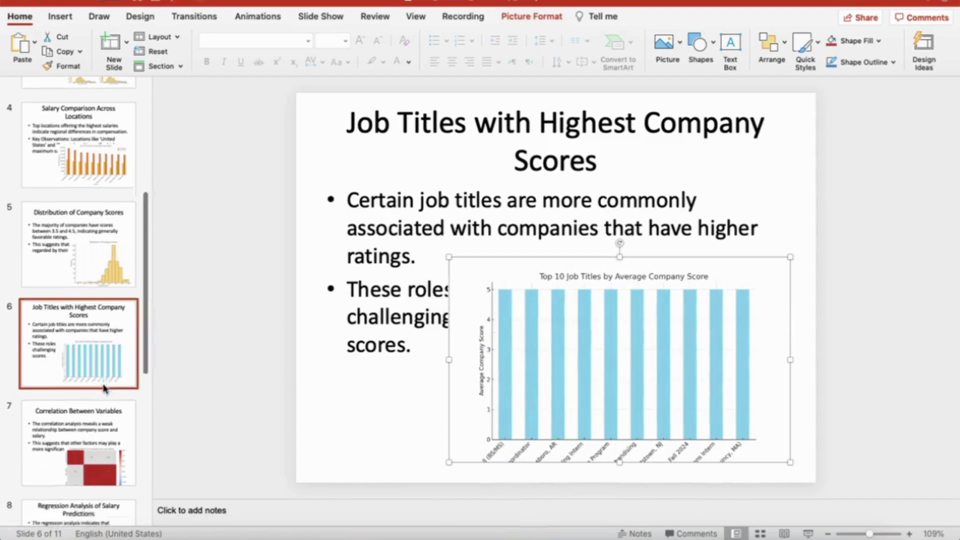
# Move the correlation matrix higher and shrink it, then review the Regression Analysis slide.
pyautogui.click(84, 396)
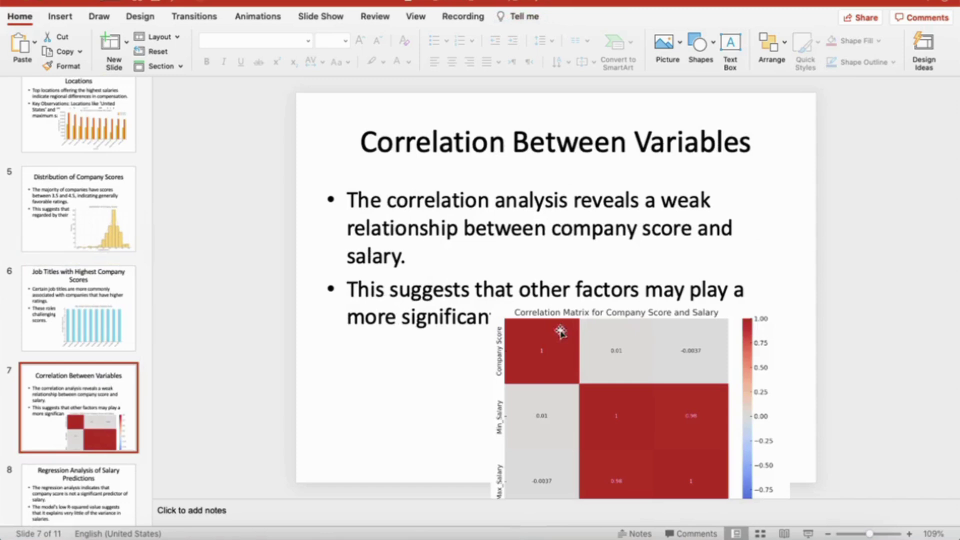
pyautogui.moveTo(545, 350); pyautogui.dragTo(539, 310)
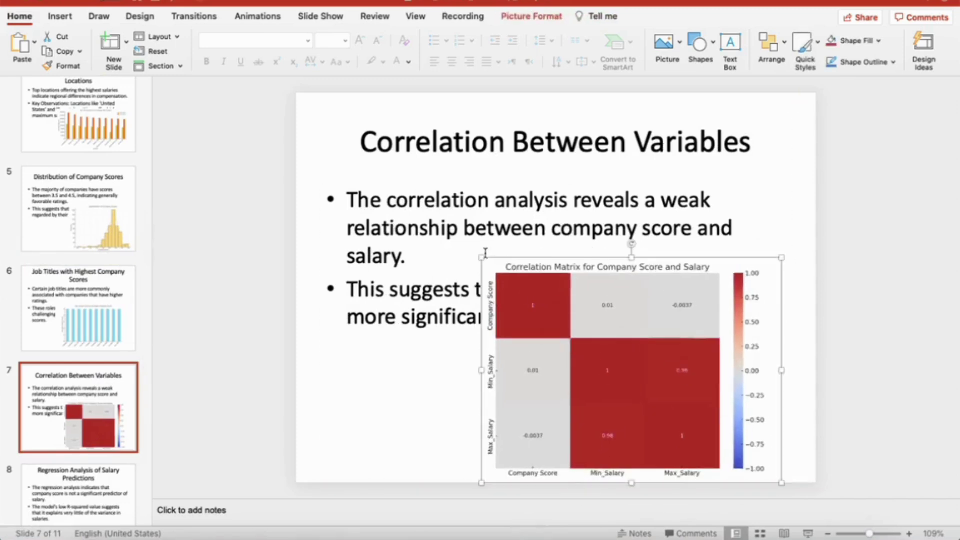
pyautogui.moveTo(482, 258); pyautogui.dragTo(547, 306)
pyautogui.scroll(-5, 102, 375)
pyautogui.click(102, 375)
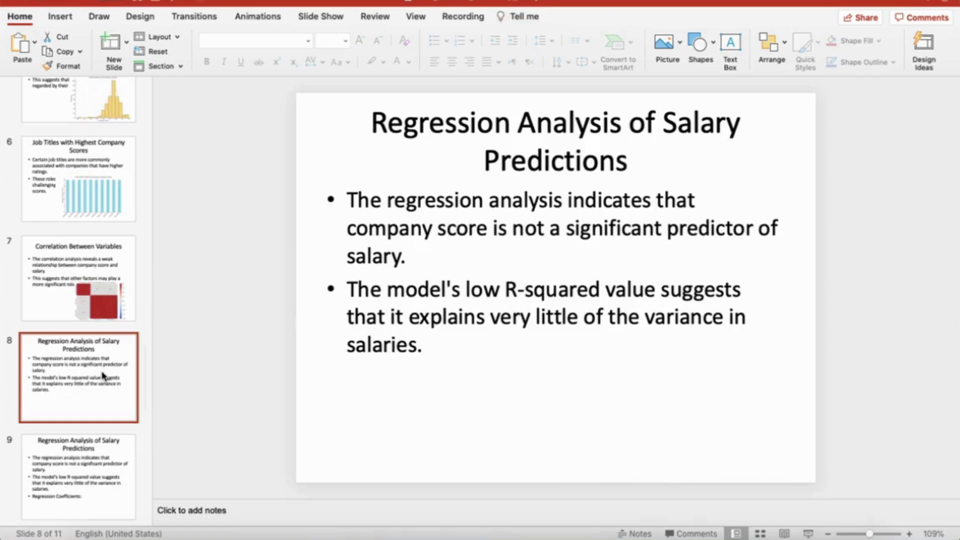
pyautogui.scroll(-5, 103, 375)
pyautogui.scroll(6, 102, 375)
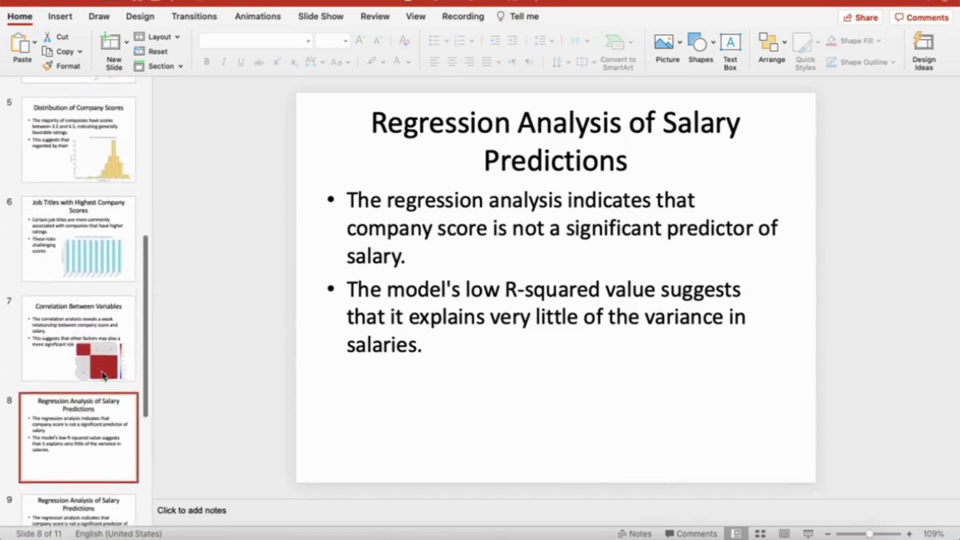
pyautogui.scroll(8, 103, 375)
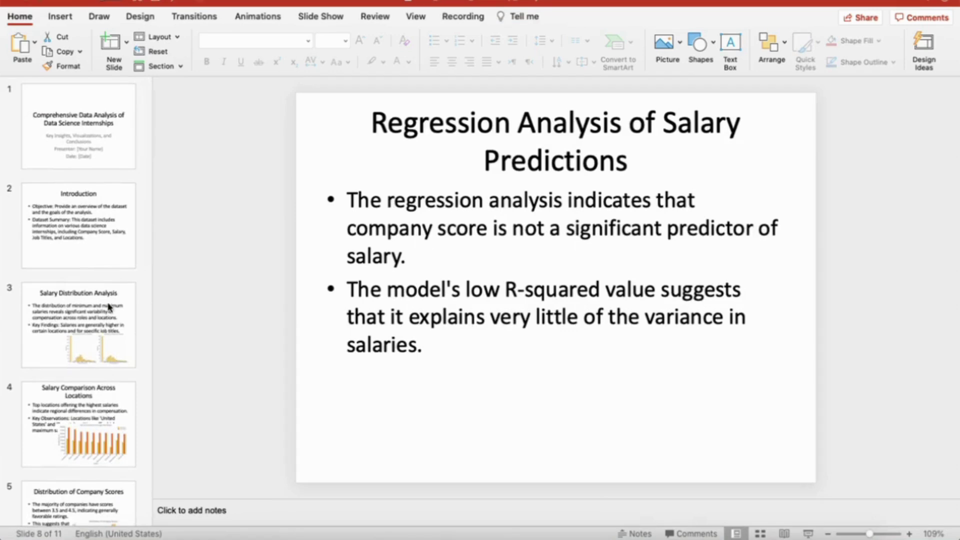
# Ask Data Analyst to 'generate a pdf report of the above information' and download the full report.
pyautogui.click(140, 532)
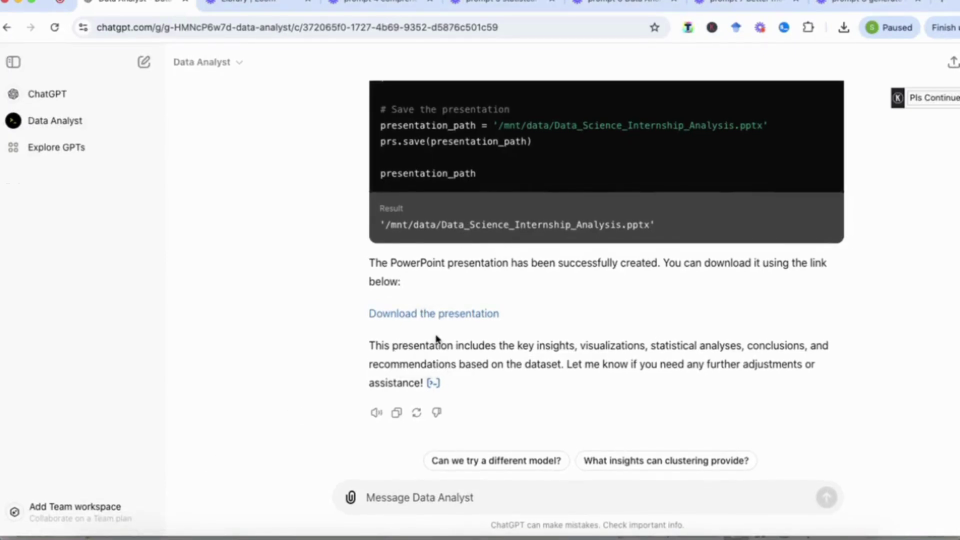
pyautogui.click(415, 505)
pyautogui.write('gener')
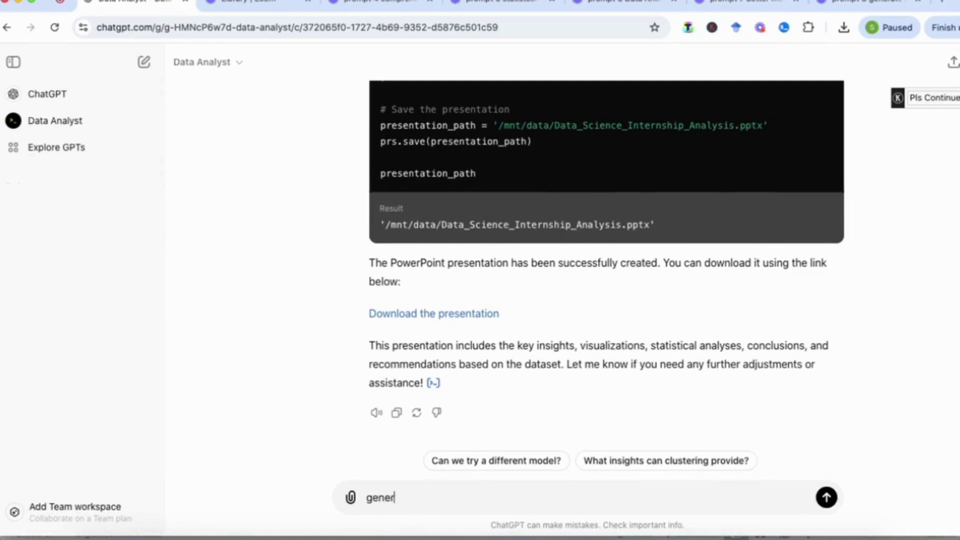
pyautogui.write('ate a pdf report ')
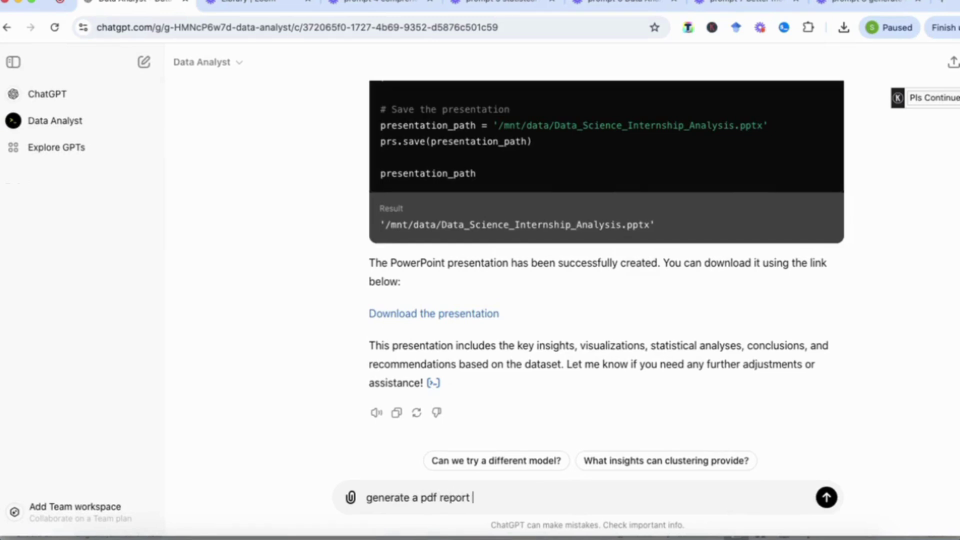
pyautogui.write('of the above information')
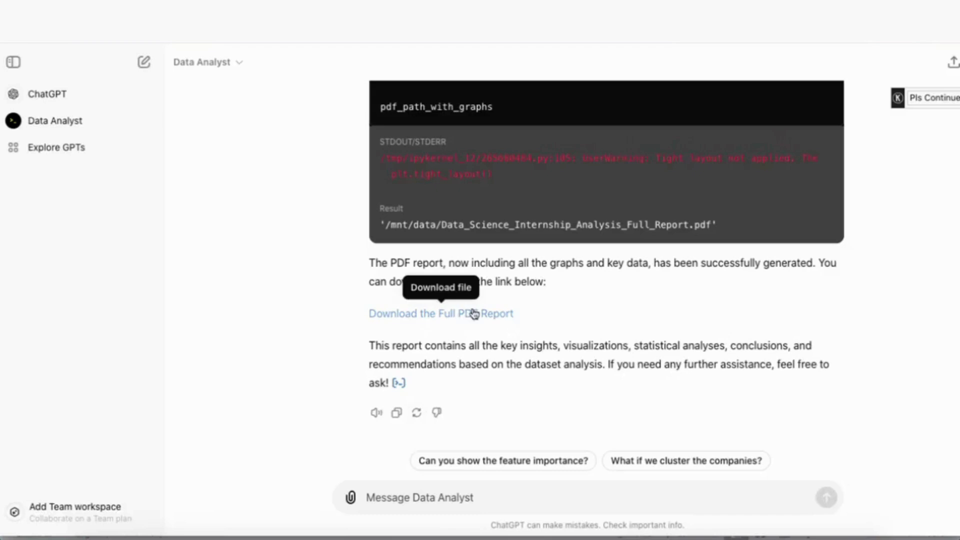
pyautogui.click(444, 318)
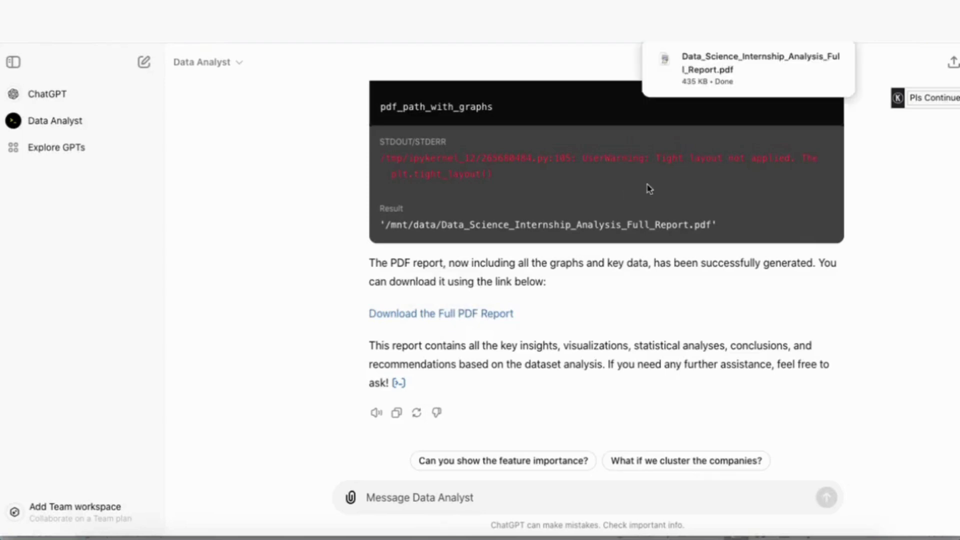
pyautogui.click(711, 73)
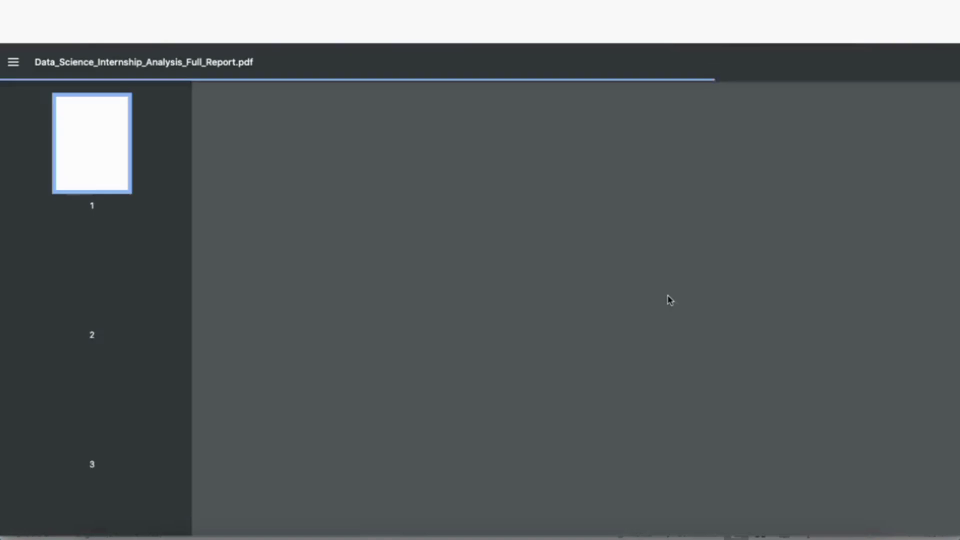
pyautogui.scroll(-20, 669, 300)
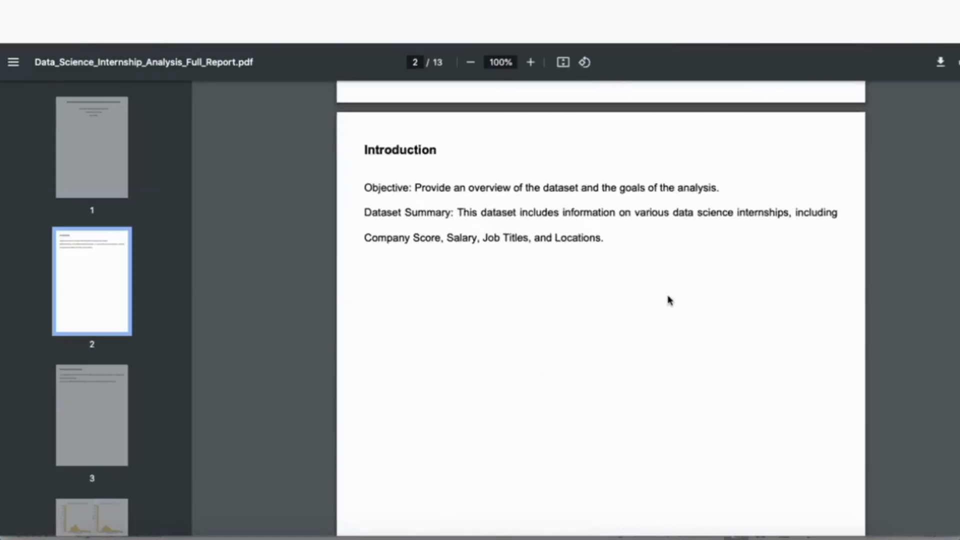
pyautogui.scroll(10, 670, 300)
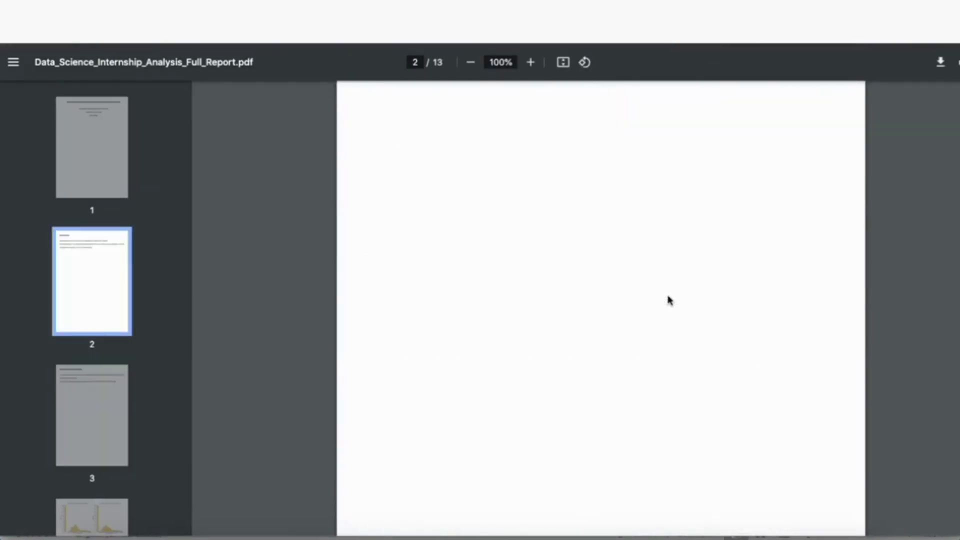
pyautogui.scroll(-14, 670, 300)
pyautogui.scroll(-15, 670, 300)
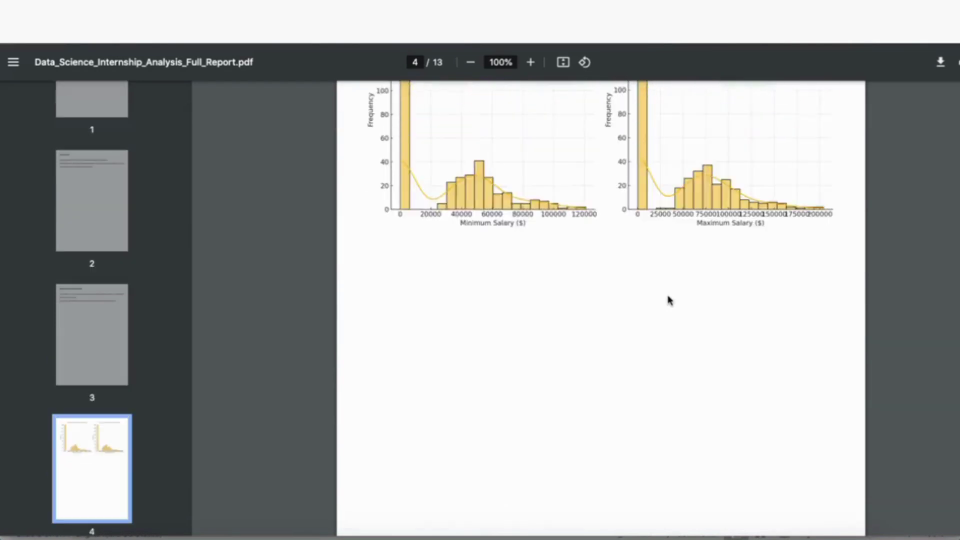
pyautogui.scroll(-12, 670, 300)
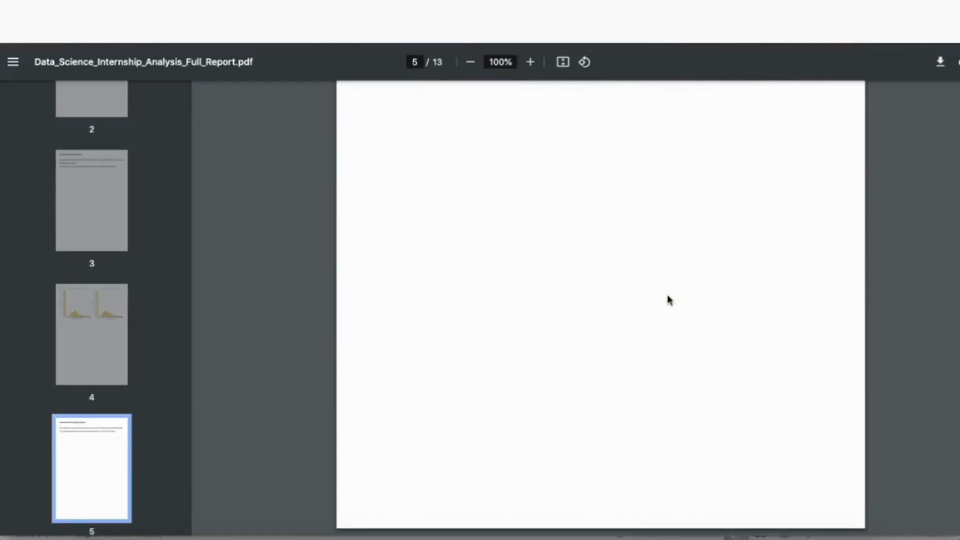
pyautogui.scroll(4, 670, 300)
pyautogui.scroll(-20, 669, 300)
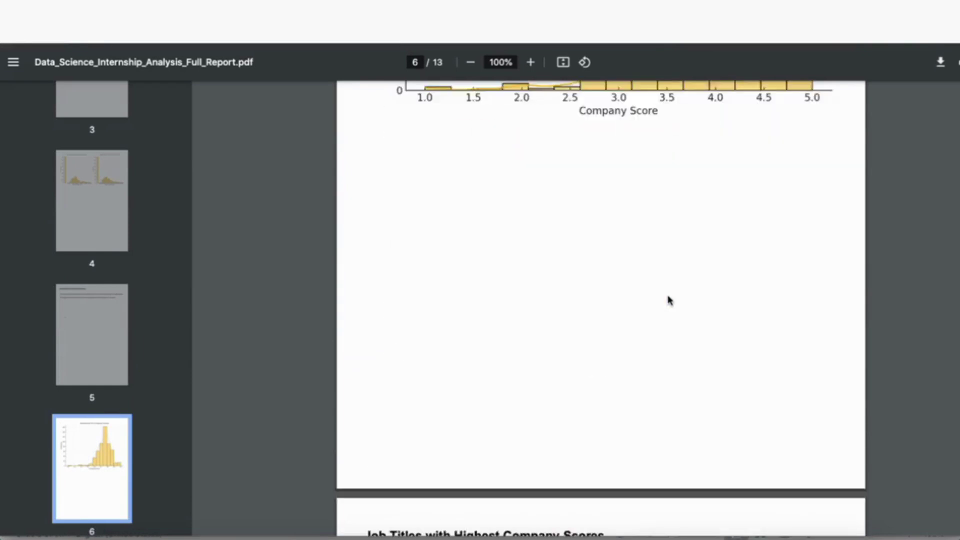
pyautogui.scroll(-12, 669, 300)
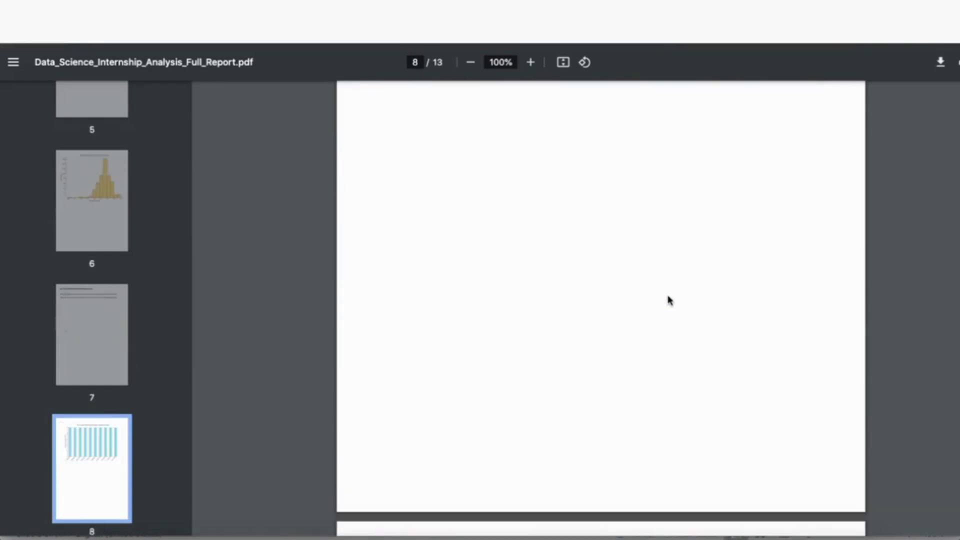
pyautogui.scroll(-8, 670, 300)
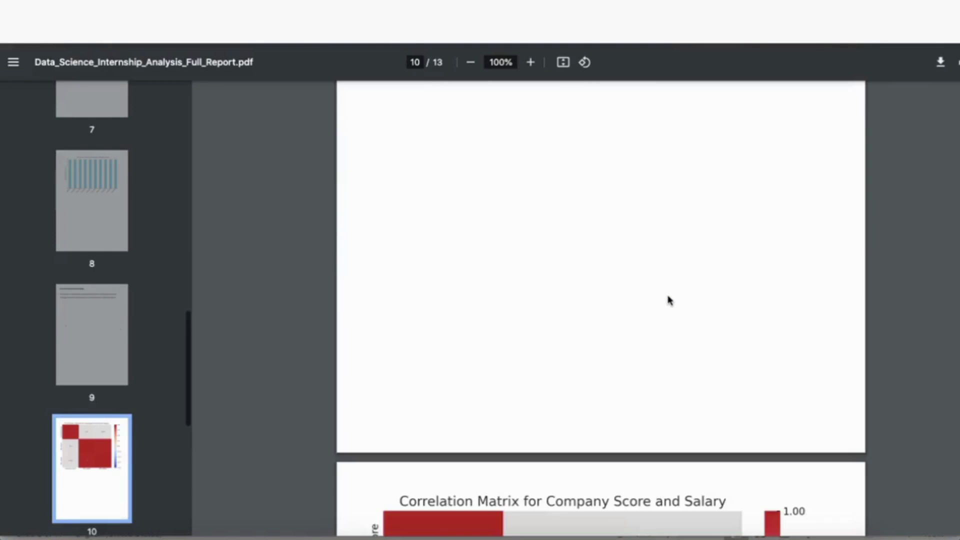